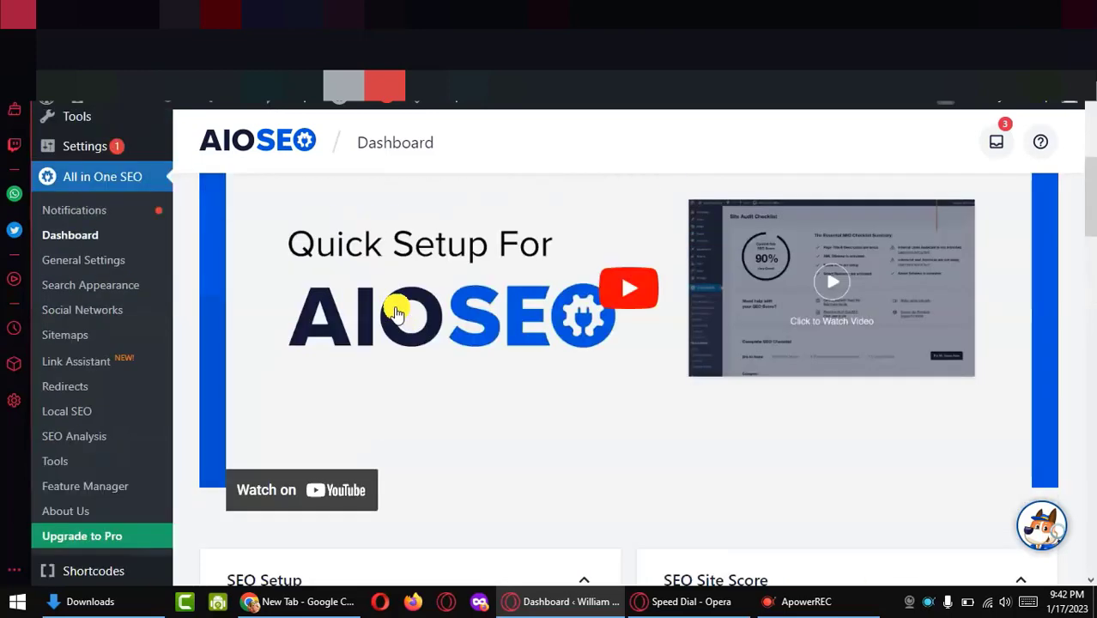
View the site's XML sitemap index and open its post sitemap
{"action": "left_click", "coordinate": [429, 15]}
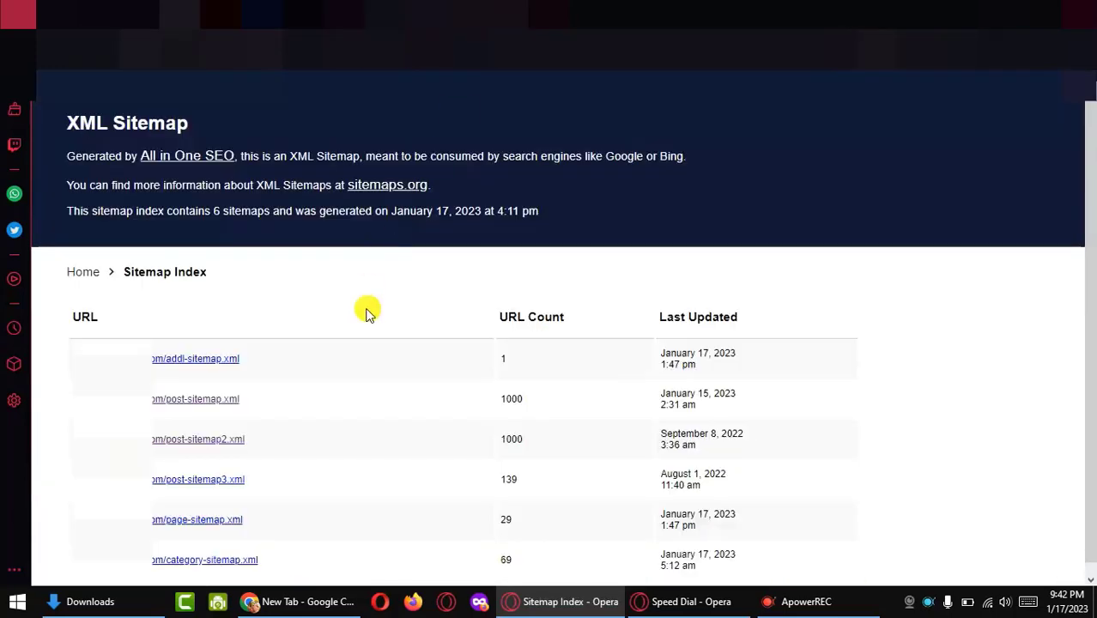
{"action": "scroll", "coordinate": [366, 314], "scroll_direction": "down", "scroll_amount": 1}
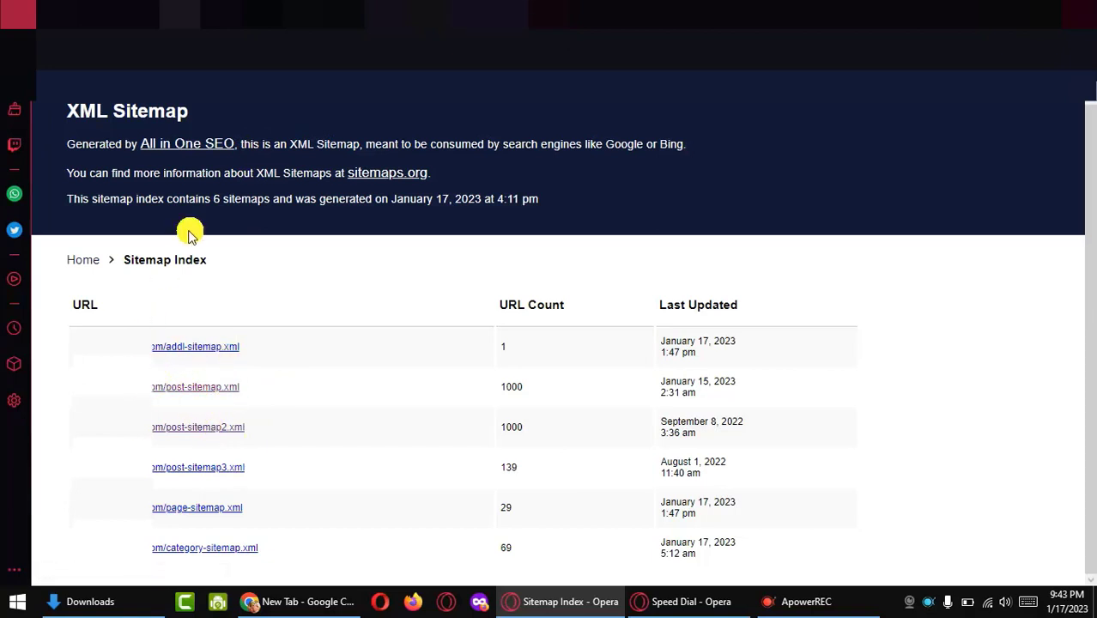
{"action": "left_click", "coordinate": [385, 49]}
{"action": "key", "text": "Return"}
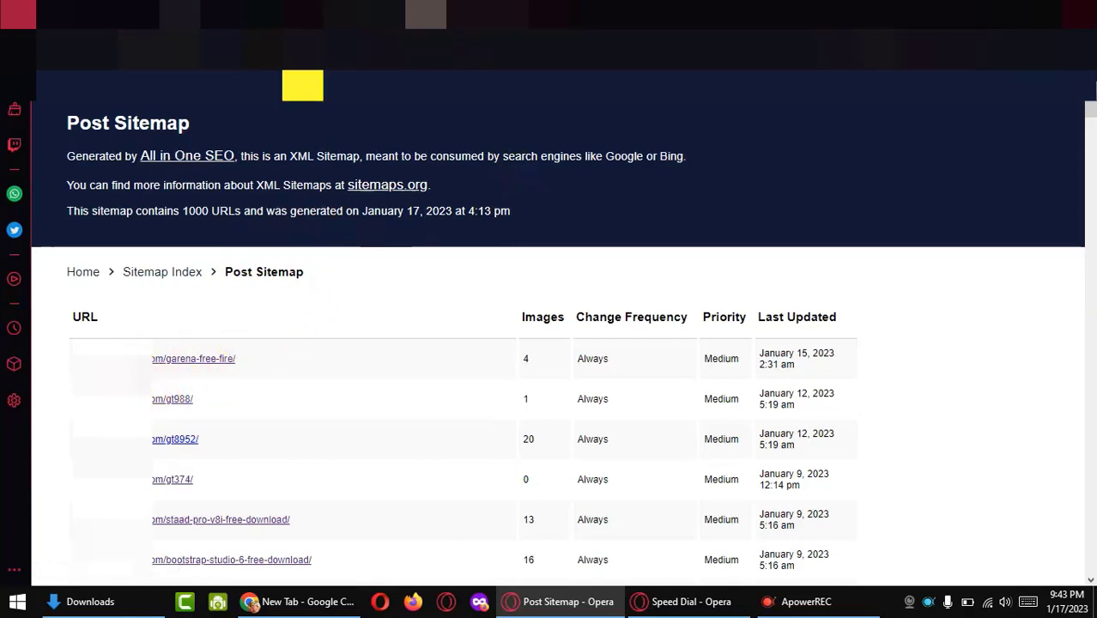
Open the All in One SEO sitemap settings and go to the Advanced Settings section of the general sitemap
{"action": "left_click", "coordinate": [301, 14]}
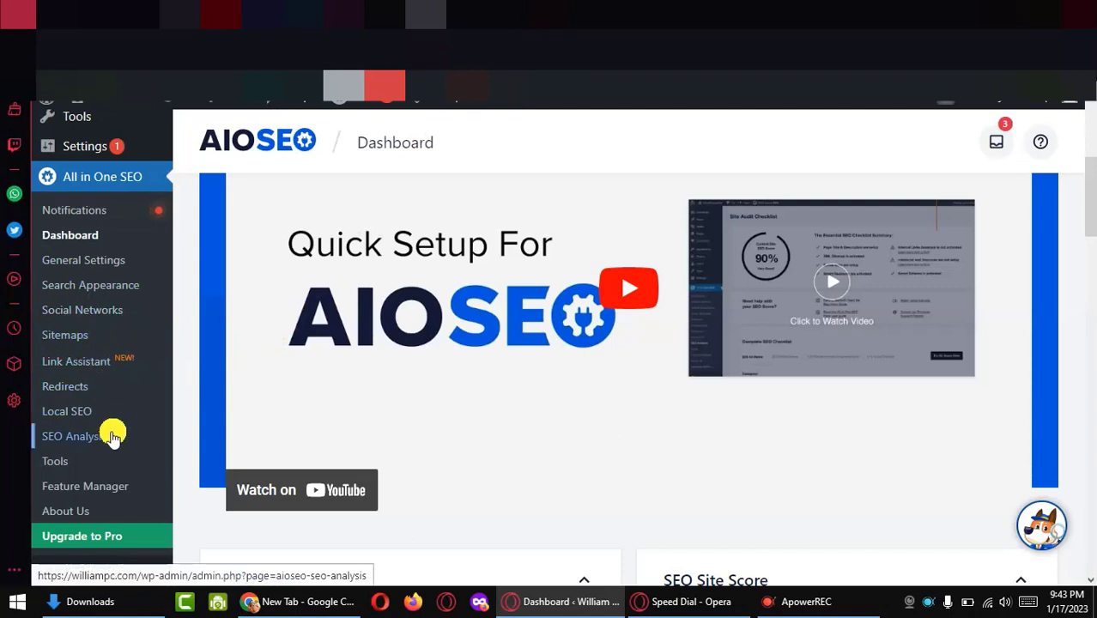
{"action": "left_click", "coordinate": [62, 334]}
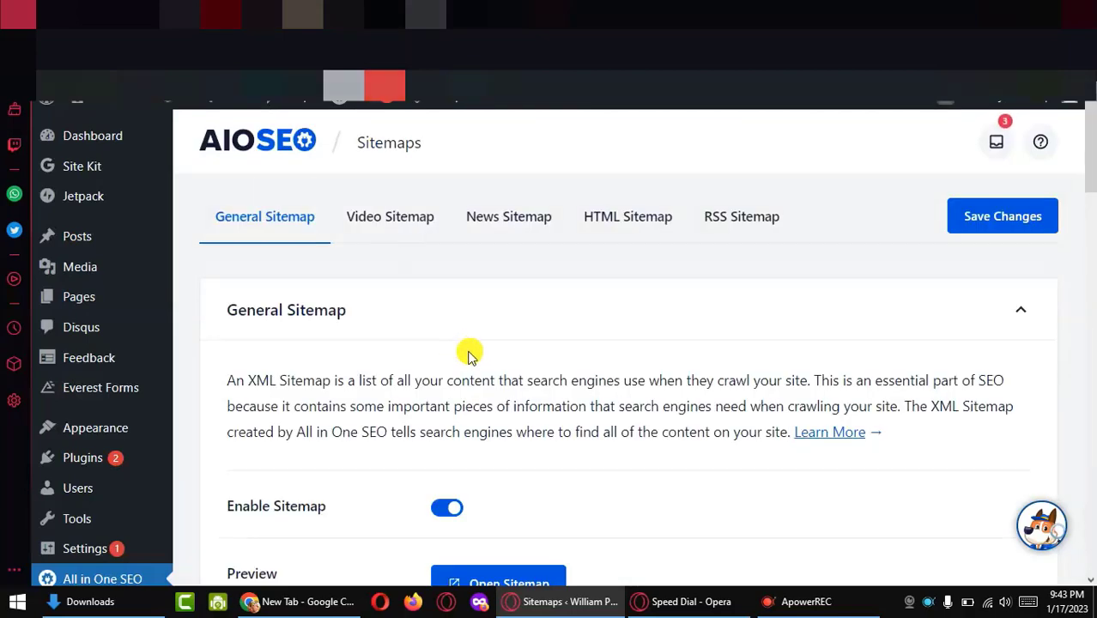
{"action": "scroll", "coordinate": [468, 351], "scroll_direction": "down", "scroll_amount": 1}
{"action": "scroll", "coordinate": [343, 346], "scroll_direction": "up", "scroll_amount": 1}
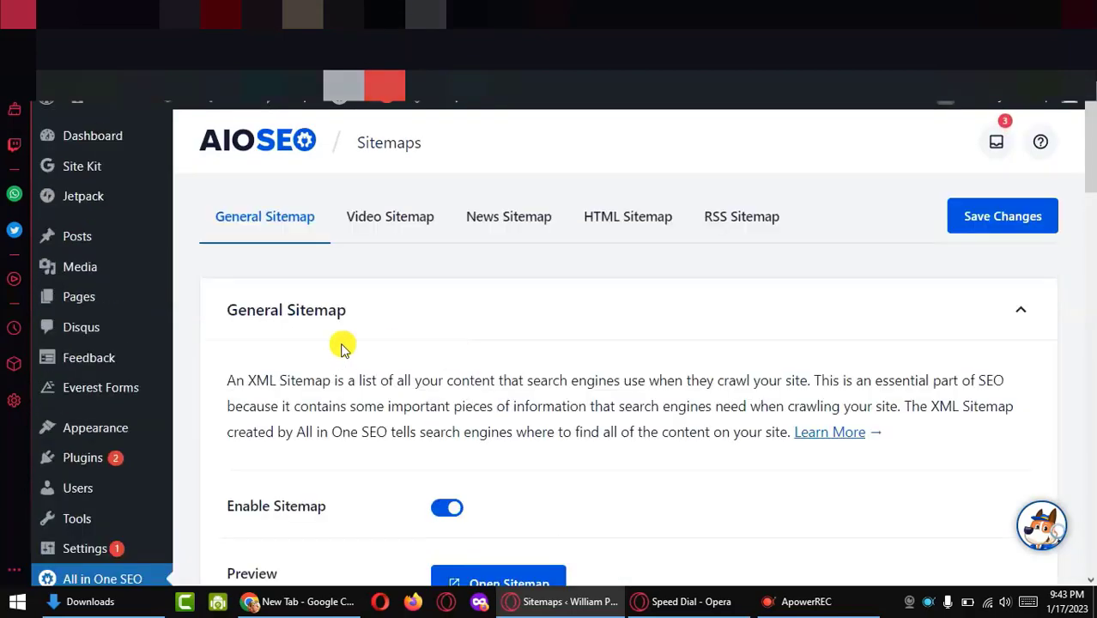
{"action": "scroll", "coordinate": [322, 343], "scroll_direction": "down", "scroll_amount": 2}
{"action": "scroll", "coordinate": [322, 342], "scroll_direction": "up", "scroll_amount": 2}
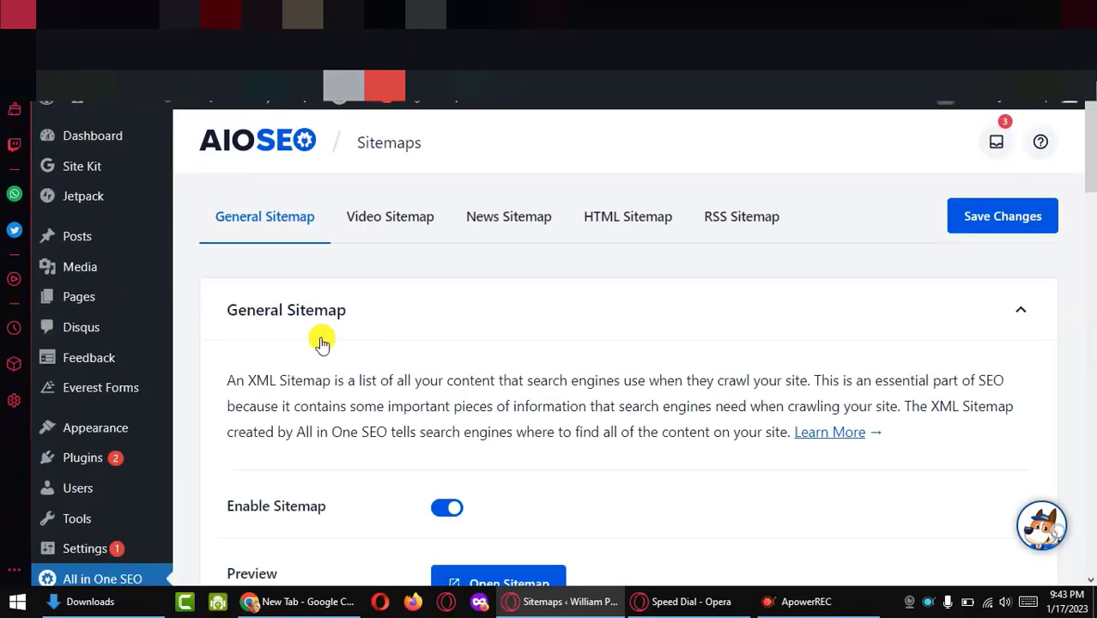
{"action": "scroll", "coordinate": [322, 344], "scroll_direction": "down", "scroll_amount": 3}
{"action": "scroll", "coordinate": [322, 344], "scroll_direction": "down", "scroll_amount": 4}
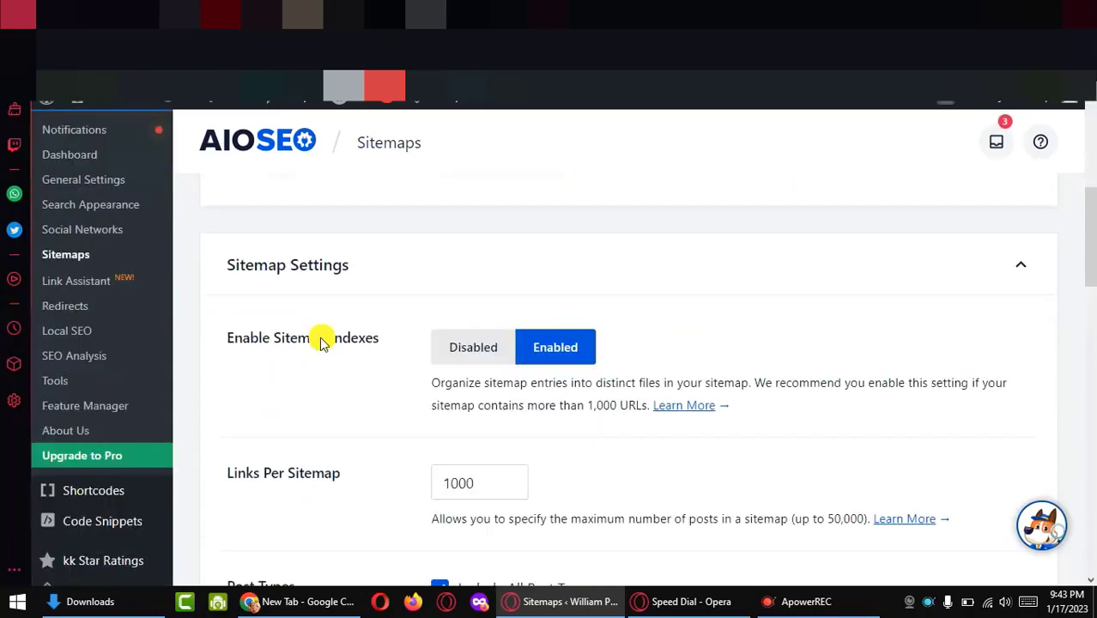
{"action": "scroll", "coordinate": [322, 341], "scroll_direction": "down", "scroll_amount": 2}
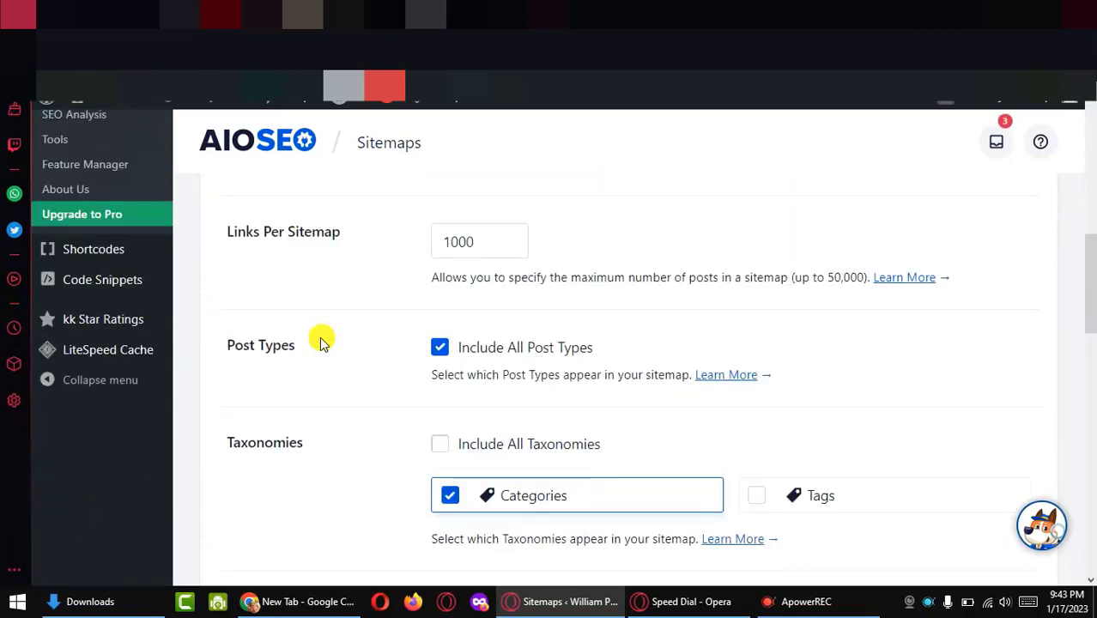
{"action": "scroll", "coordinate": [322, 341], "scroll_direction": "down", "scroll_amount": 3}
{"action": "scroll", "coordinate": [322, 342], "scroll_direction": "down", "scroll_amount": 4}
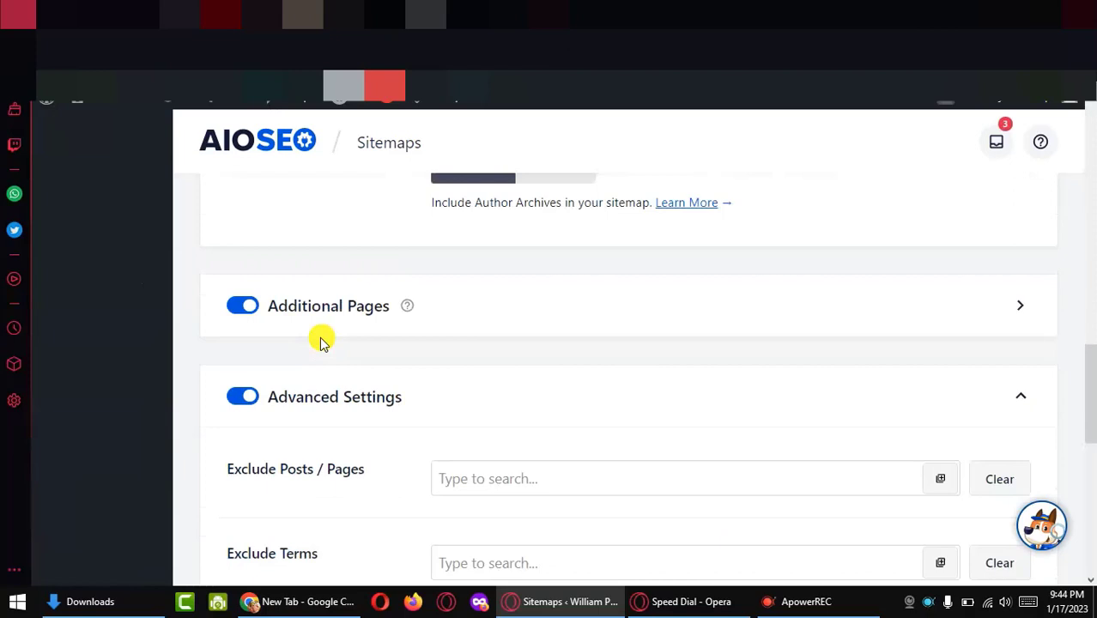
{"action": "scroll", "coordinate": [322, 341], "scroll_direction": "down", "scroll_amount": 1}
{"action": "scroll", "coordinate": [415, 333], "scroll_direction": "down", "scroll_amount": 1}
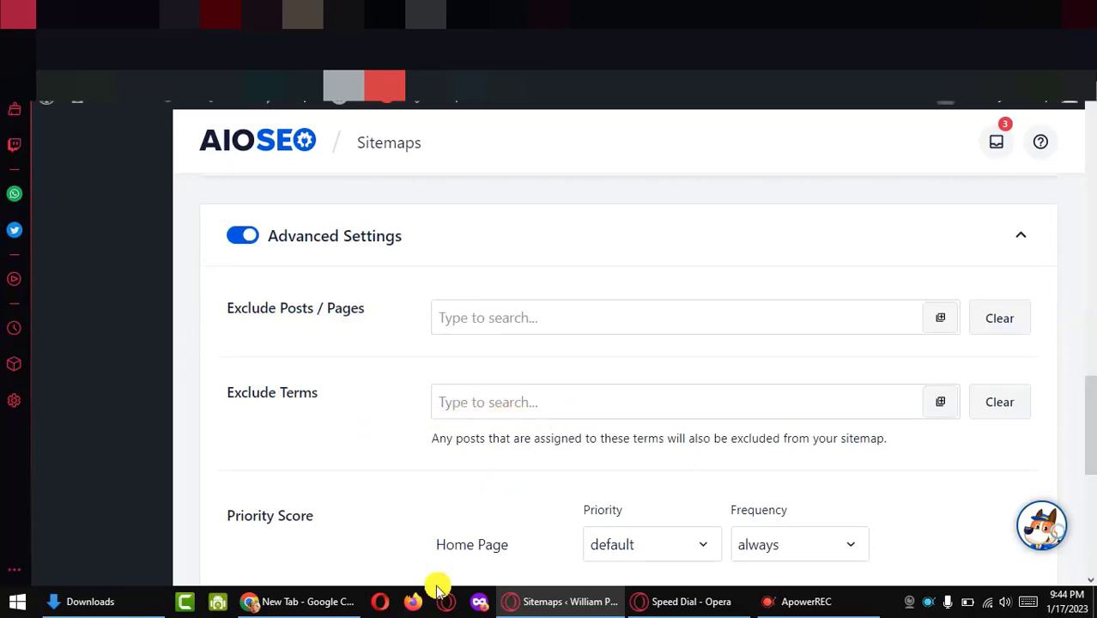
Compare the generated post sitemap with the exclusion options in the sitemap's Advanced Settings
{"action": "left_click", "coordinate": [417, 10]}
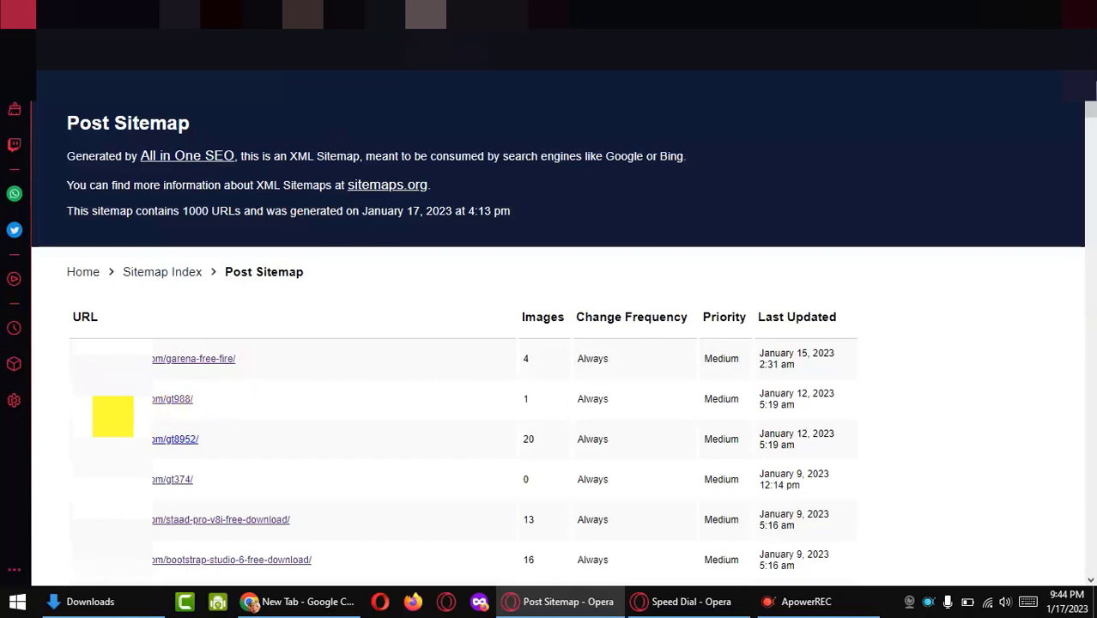
{"action": "left_click", "coordinate": [303, 15]}
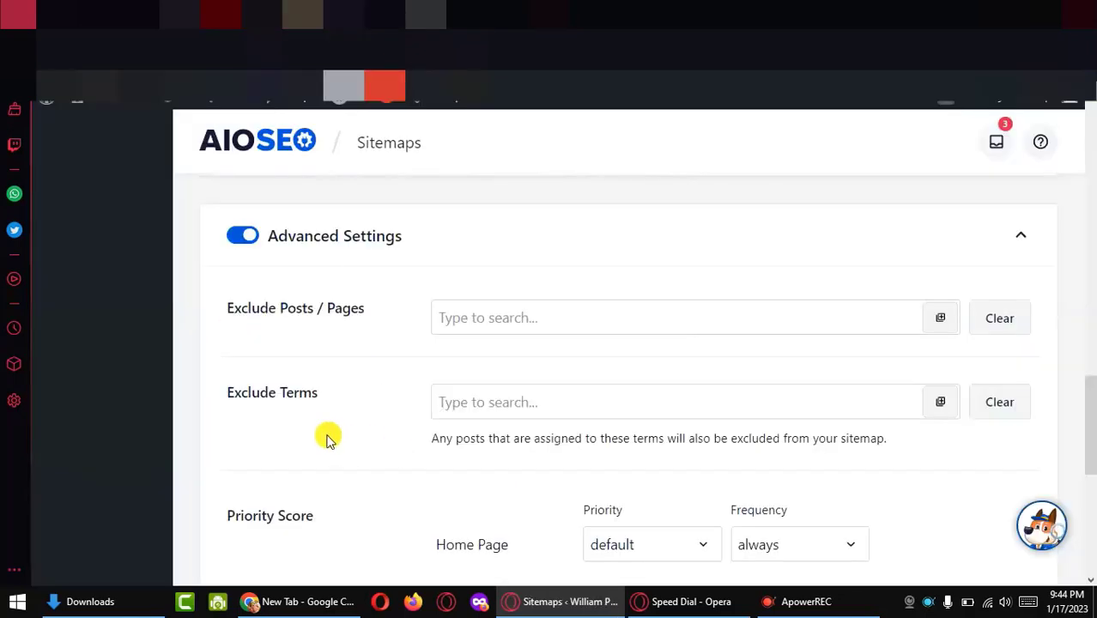
{"action": "left_click", "coordinate": [425, 15]}
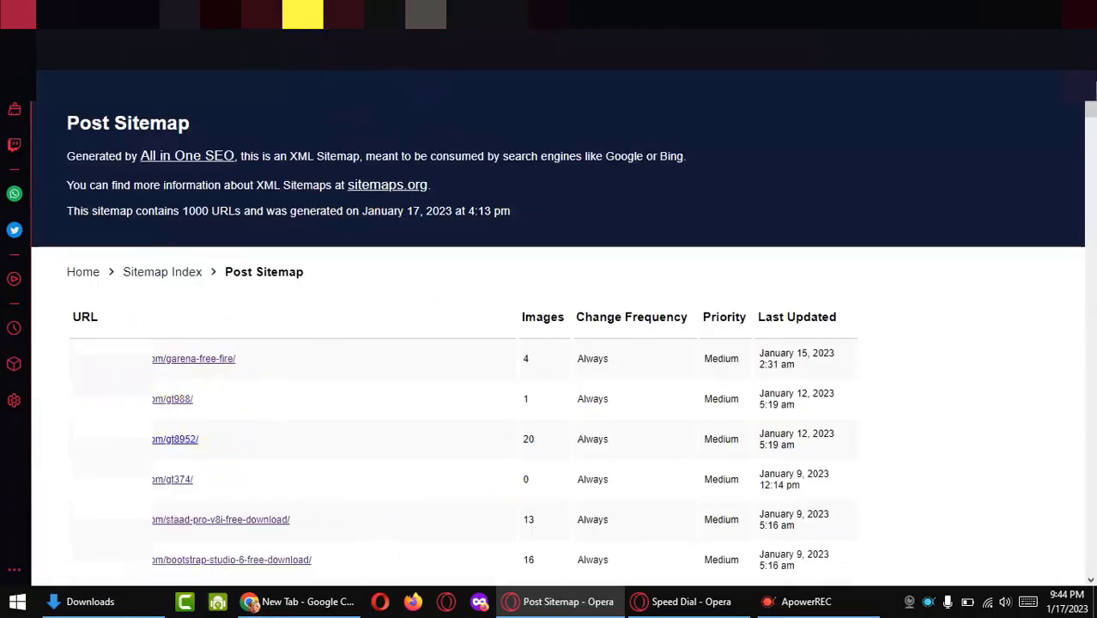
{"action": "left_click", "coordinate": [302, 15]}
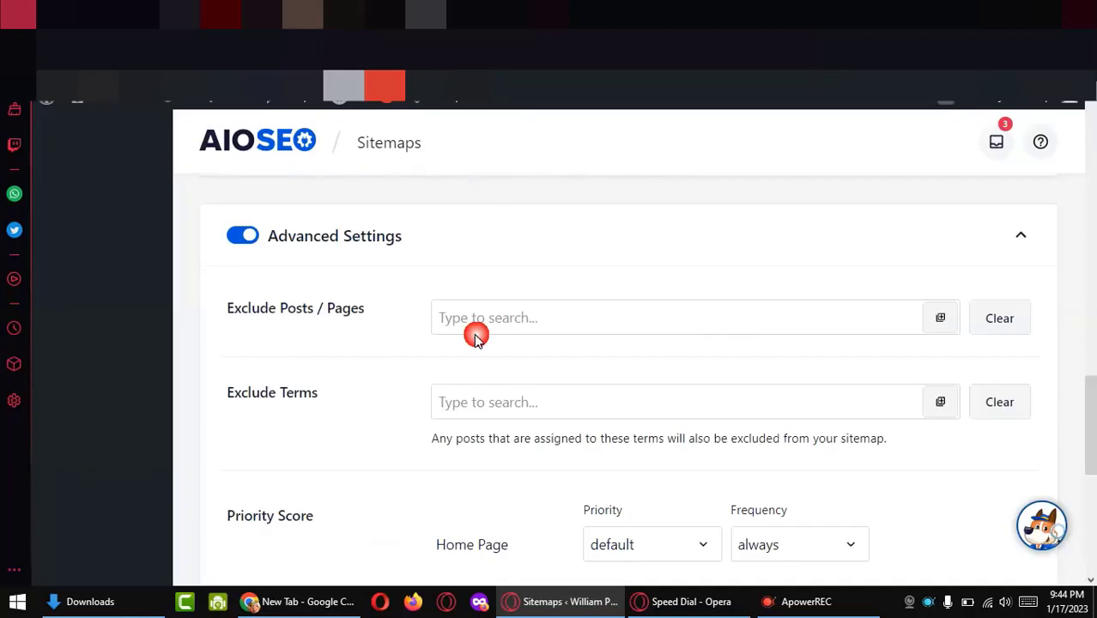
Search the terms available for exclusion for "99" and for "graphic"
{"action": "left_click", "coordinate": [492, 403]}
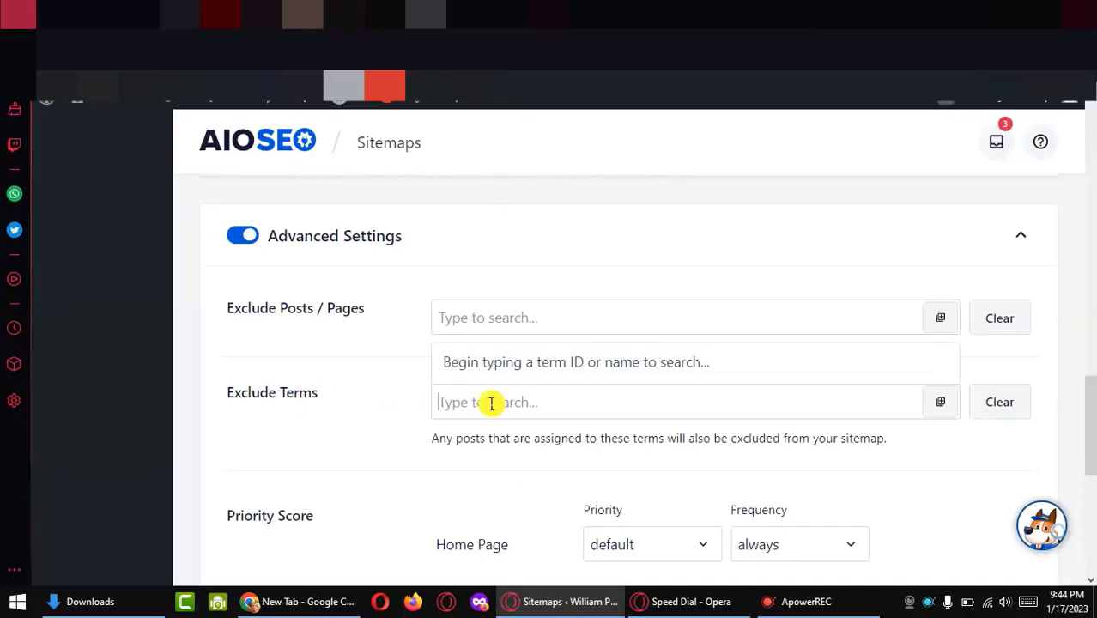
{"action": "type", "text": "99"}
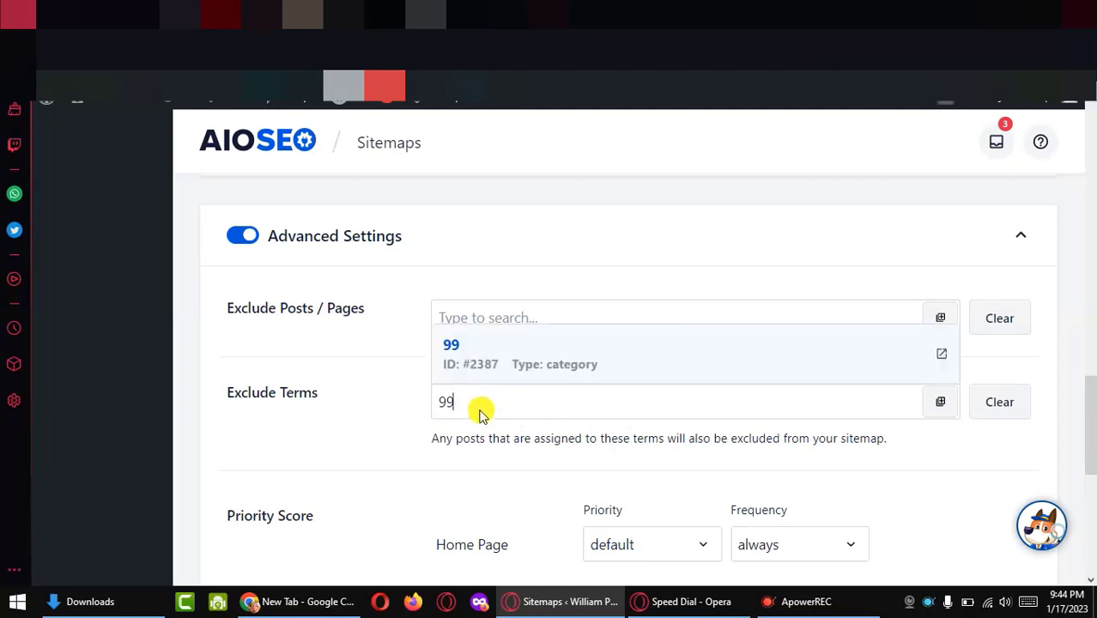
{"action": "left_click_drag", "start_coordinate": [479, 407], "coordinate": [409, 404]}
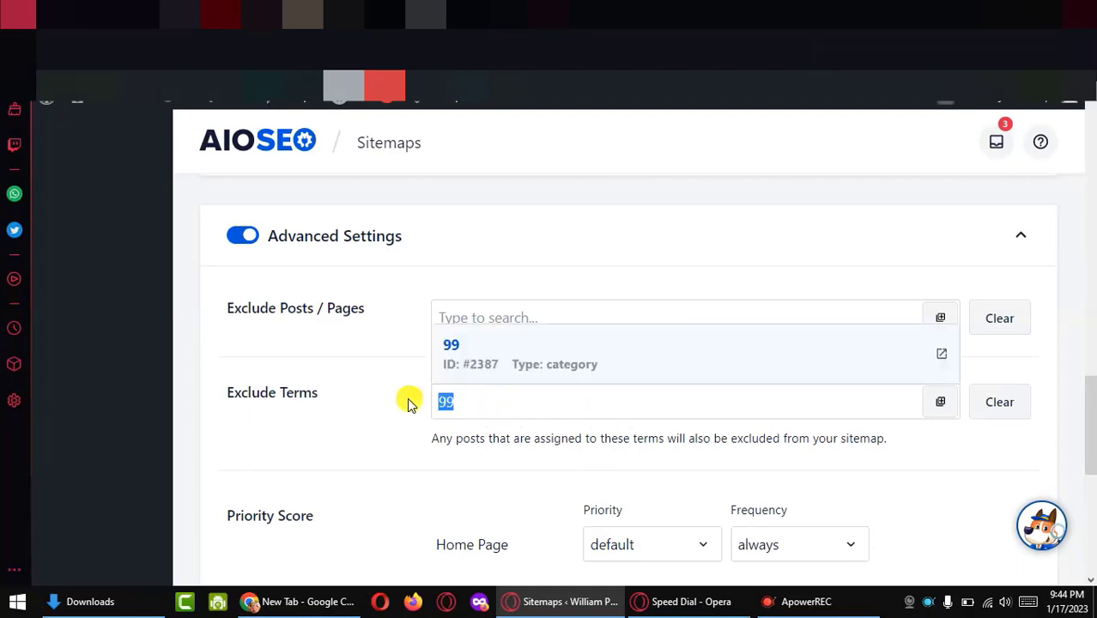
{"action": "type", "text": "gr"}
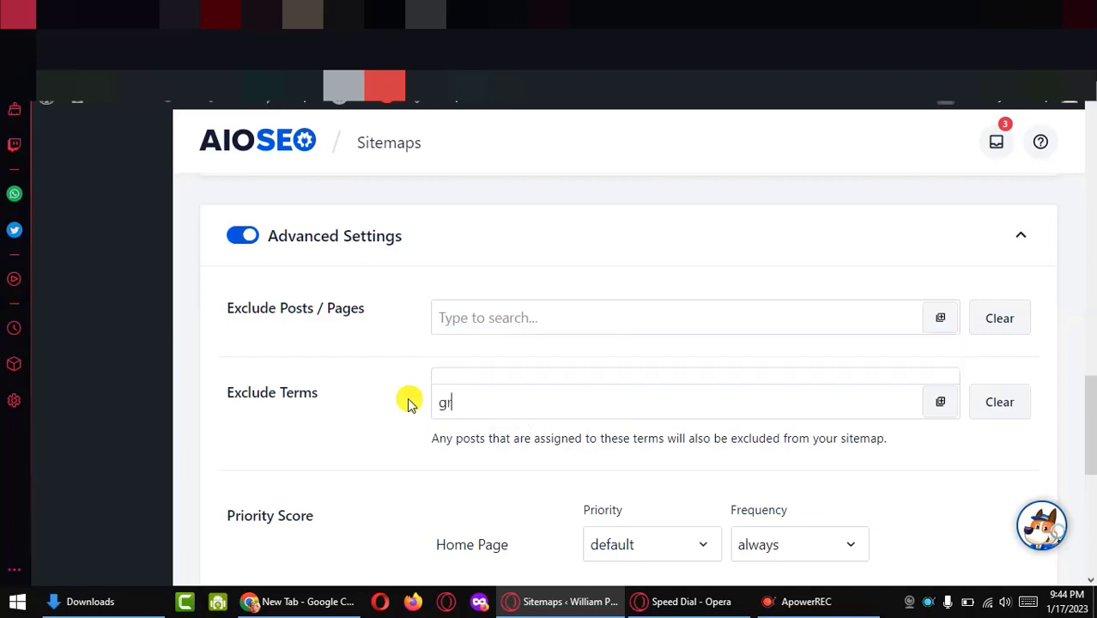
{"action": "type", "text": "aphic"}
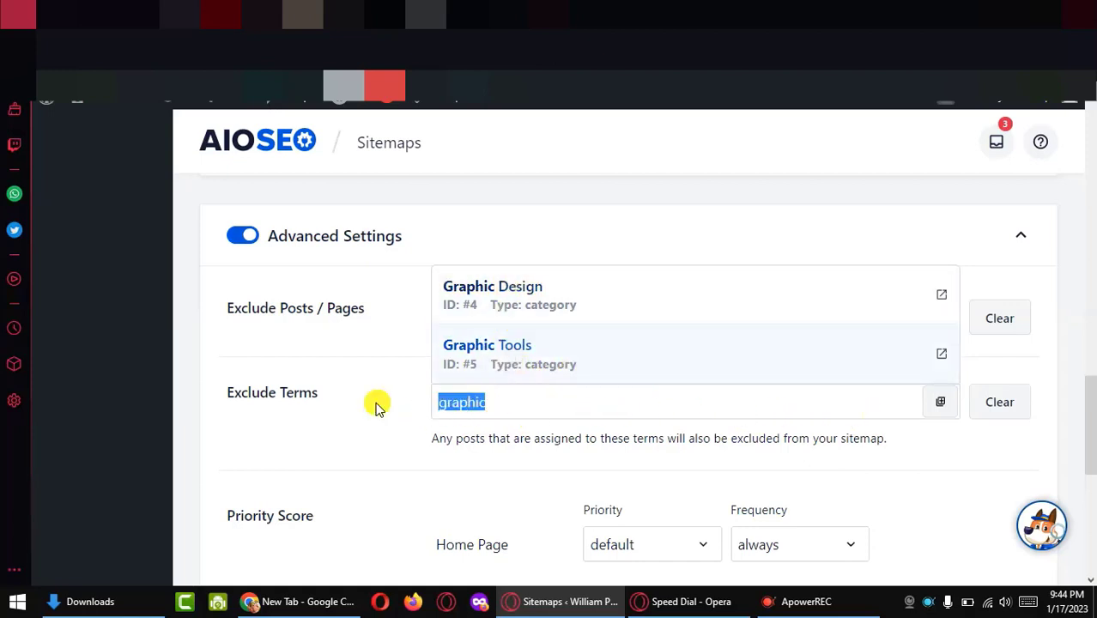
Exclude the category term 99 from the general sitemap
{"action": "type", "text": "99"}
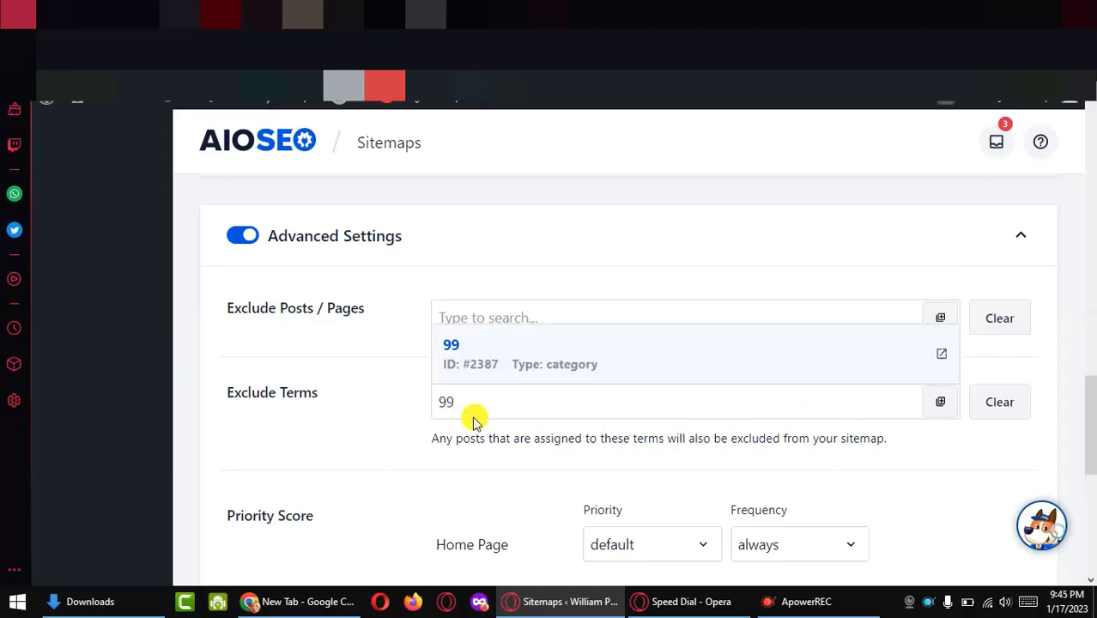
{"action": "left_click", "coordinate": [450, 357]}
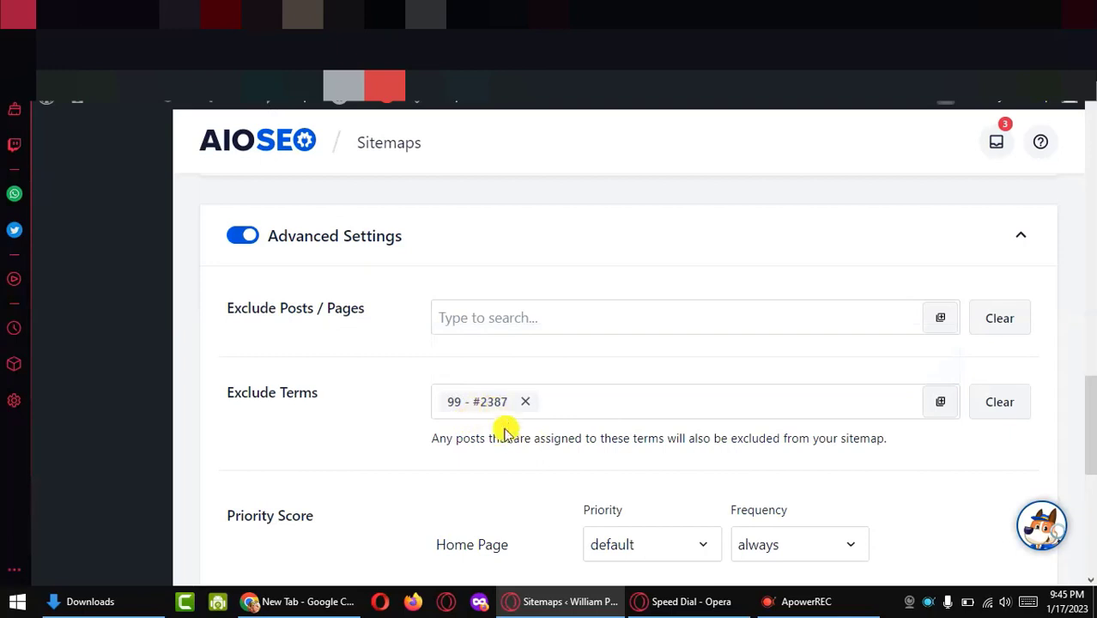
{"action": "scroll", "coordinate": [506, 439], "scroll_direction": "down", "scroll_amount": 6}
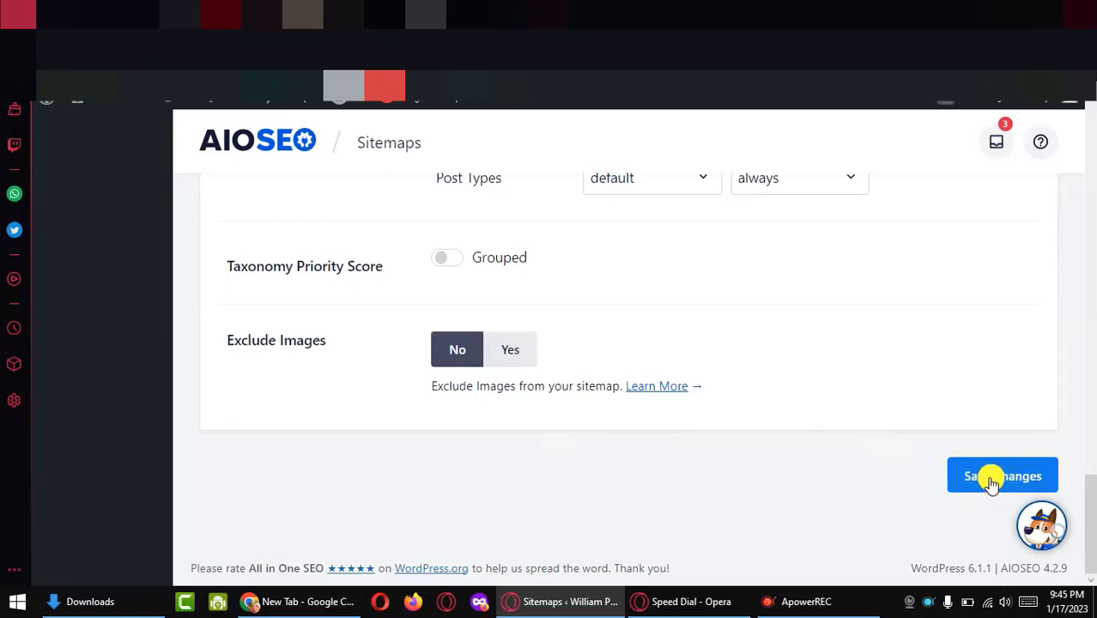
{"action": "scroll", "coordinate": [643, 436], "scroll_direction": "up", "scroll_amount": 6}
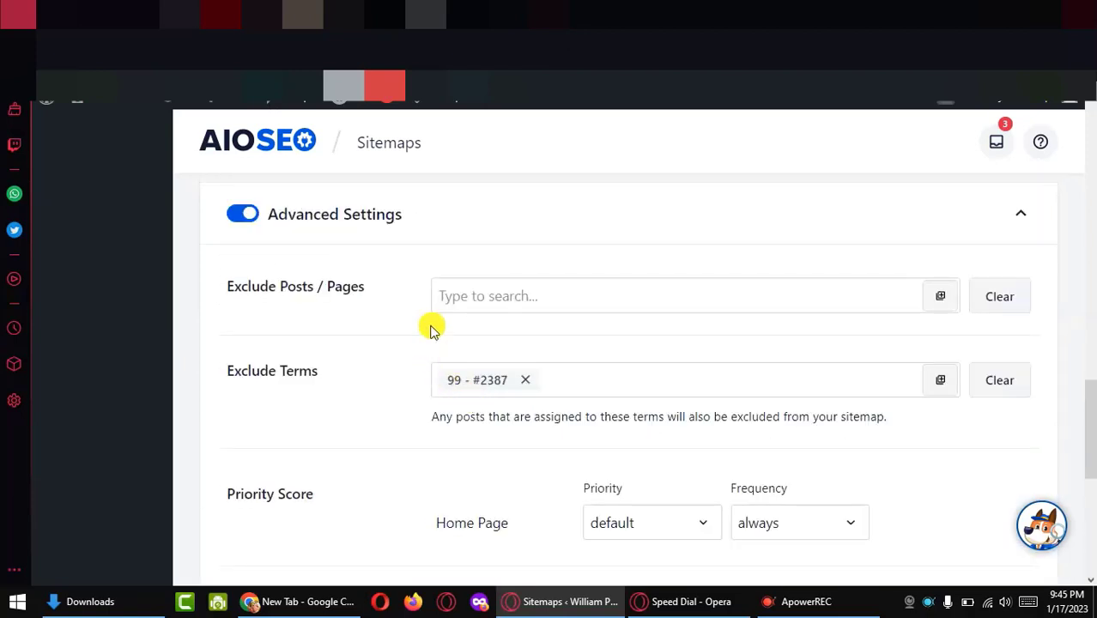
Search the posts and pages available for exclusion for "photo", browse the matches and leave without choosing one
{"action": "left_click", "coordinate": [504, 297]}
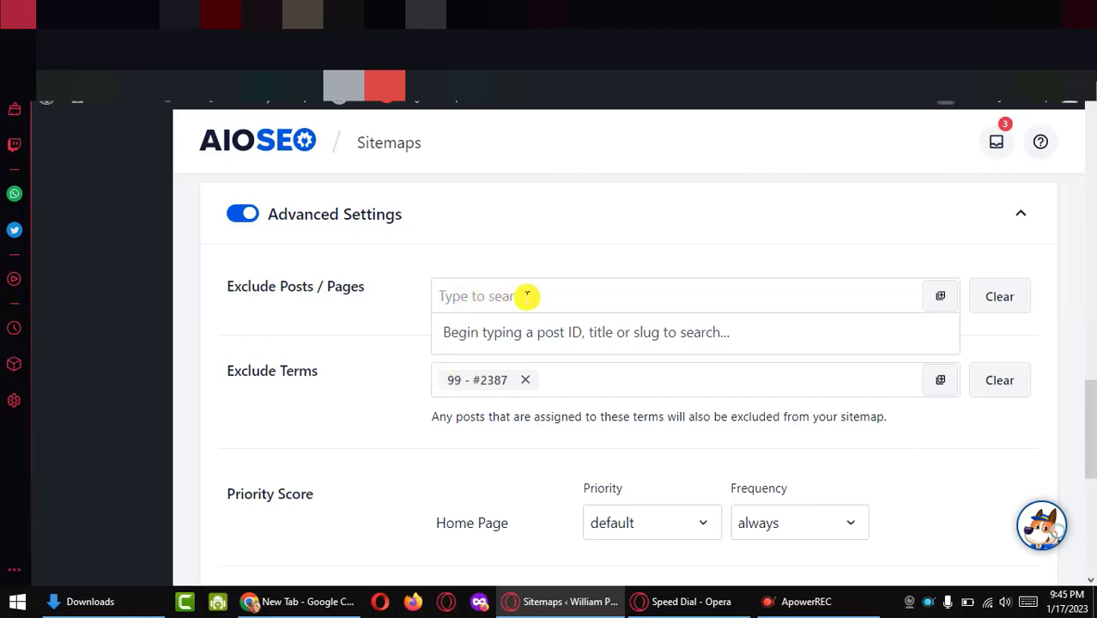
{"action": "type", "text": "photo"}
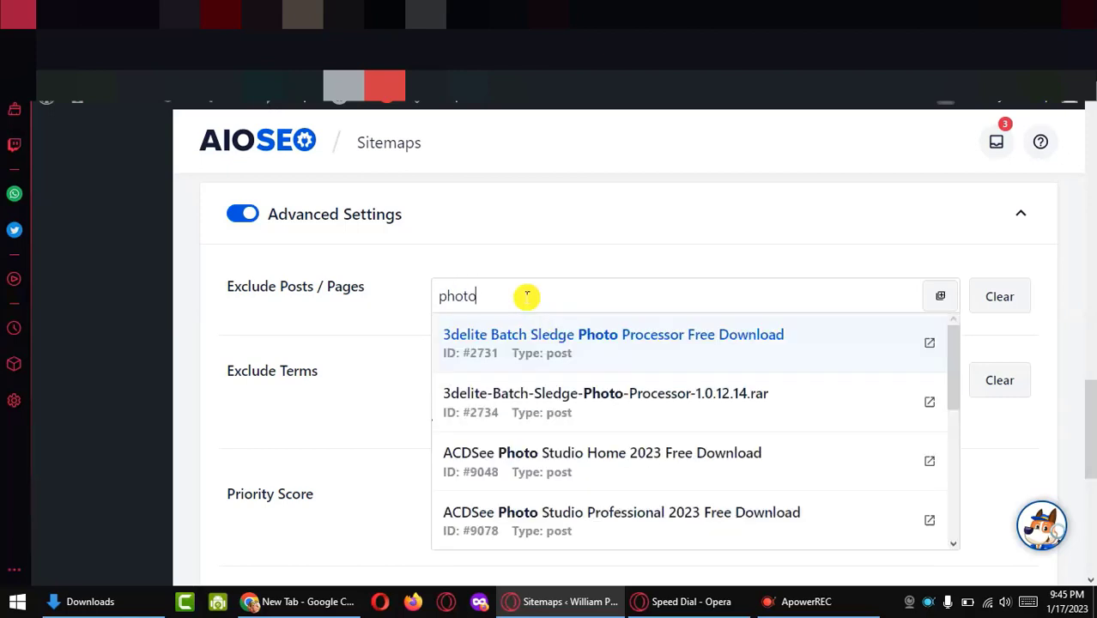
{"action": "scroll", "coordinate": [523, 447], "scroll_direction": "down", "scroll_amount": 2}
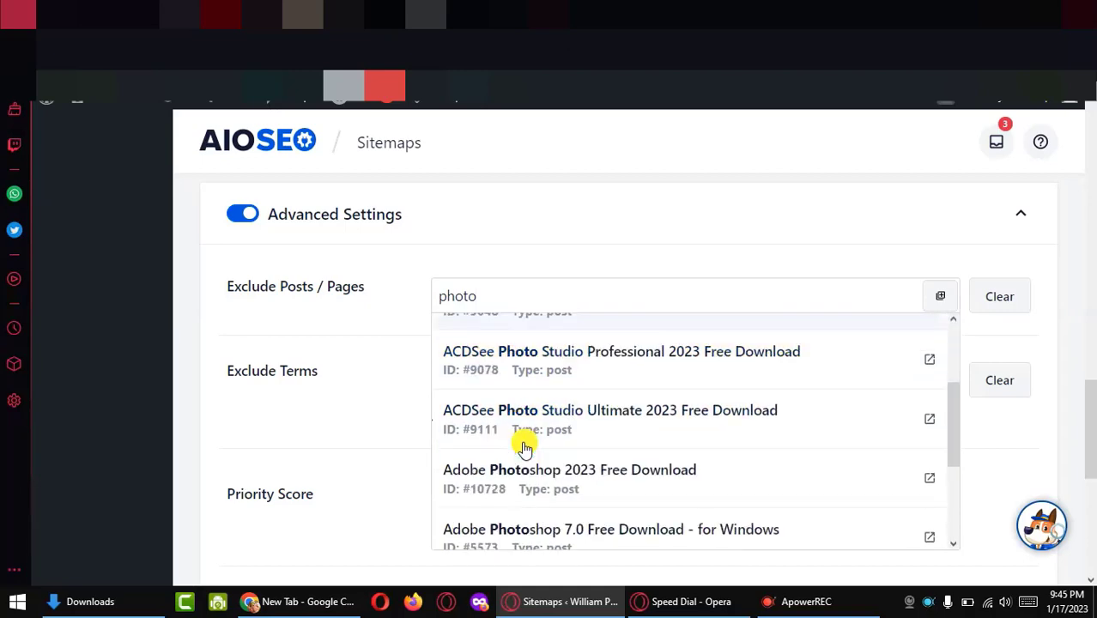
{"action": "scroll", "coordinate": [524, 447], "scroll_direction": "down", "scroll_amount": 3}
{"action": "scroll", "coordinate": [523, 451], "scroll_direction": "up", "scroll_amount": 5}
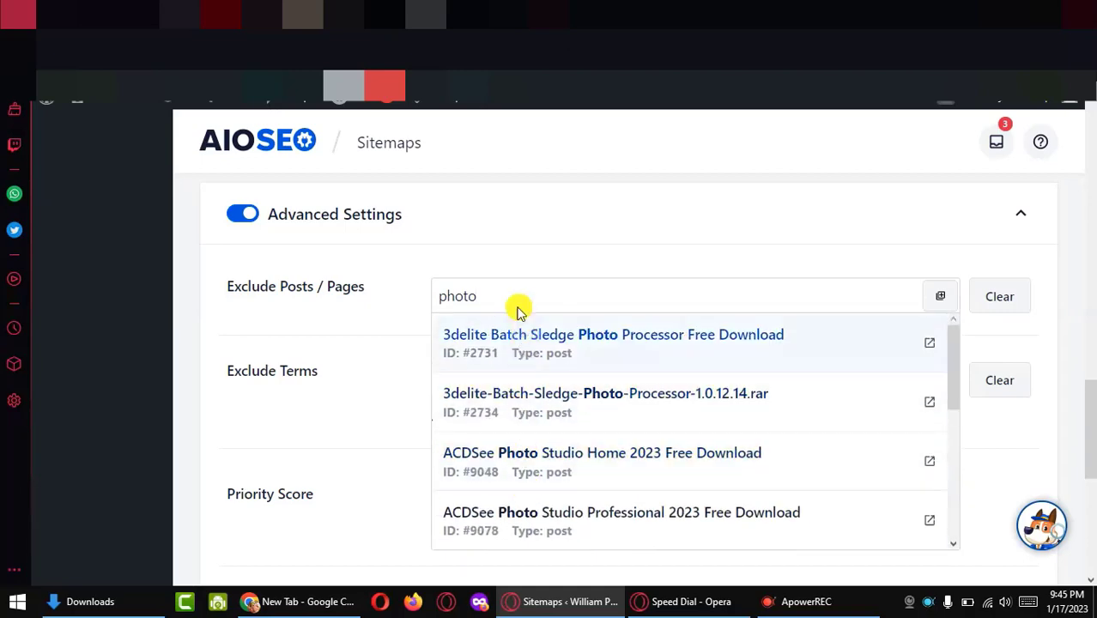
{"action": "left_click", "coordinate": [507, 267]}
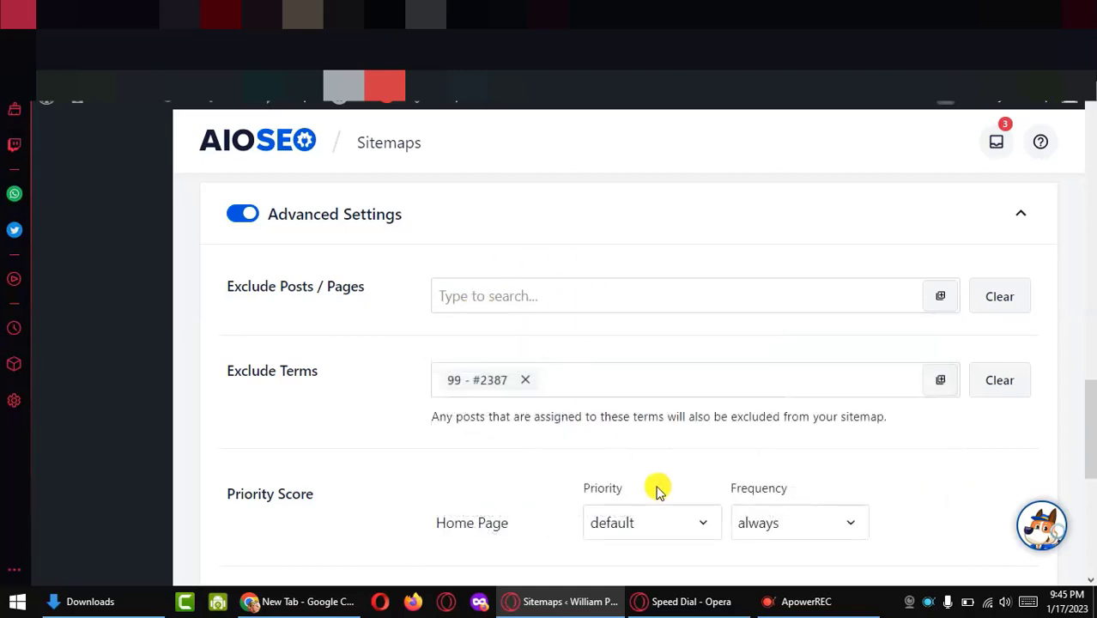
Check the excluded terms and save the sitemap settings
{"action": "scroll", "coordinate": [772, 480], "scroll_direction": "down", "scroll_amount": 8}
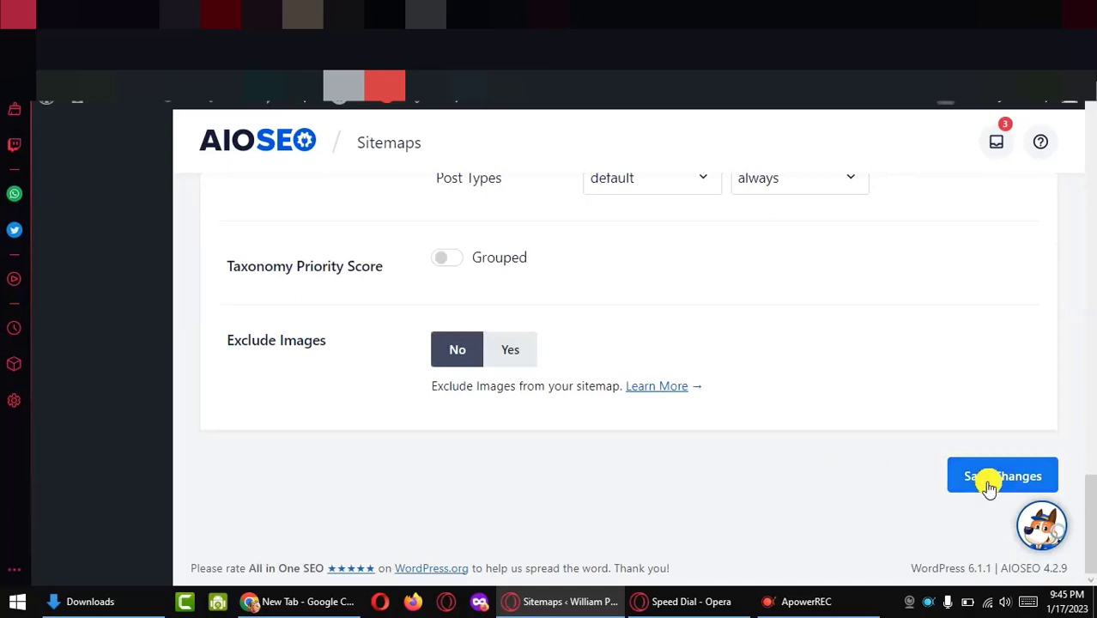
{"action": "scroll", "coordinate": [654, 400], "scroll_direction": "up", "scroll_amount": 5}
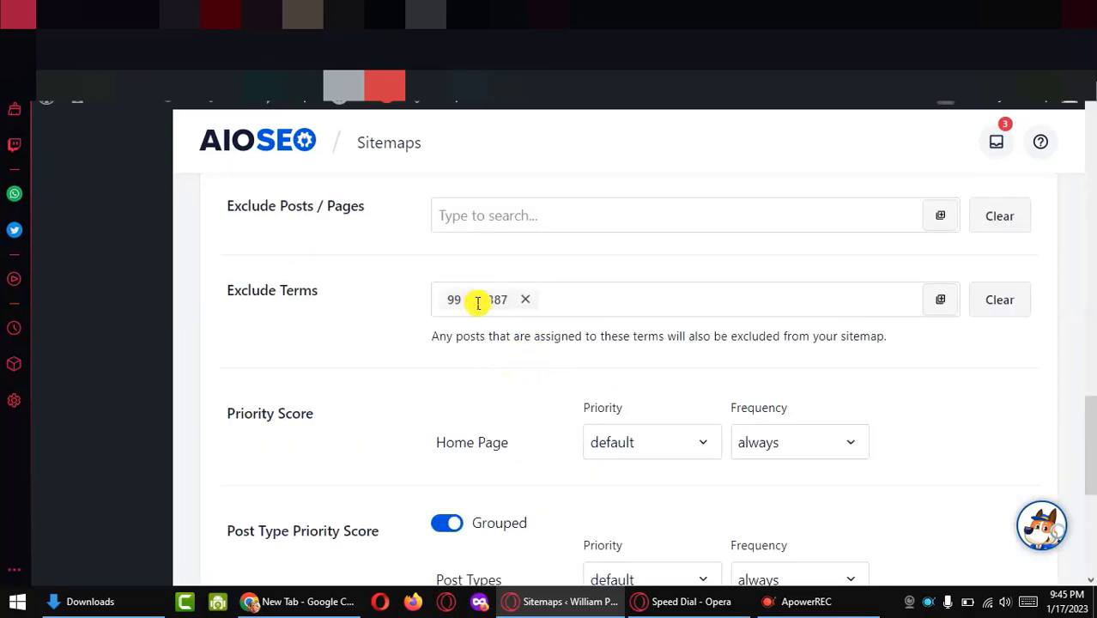
{"action": "left_click", "coordinate": [562, 299]}
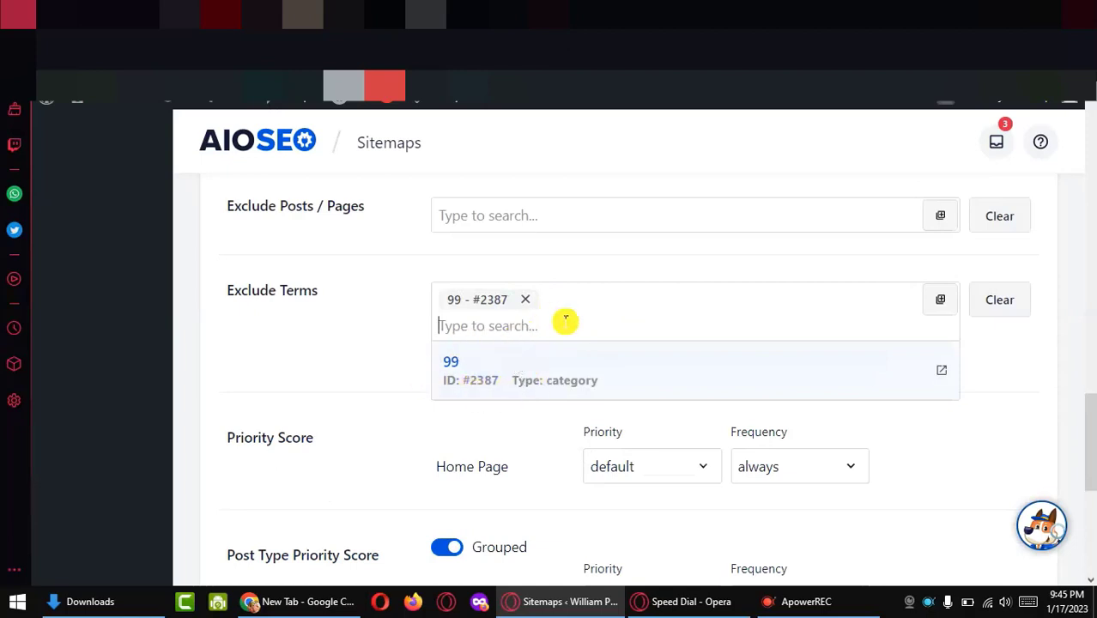
{"action": "left_click", "coordinate": [349, 361]}
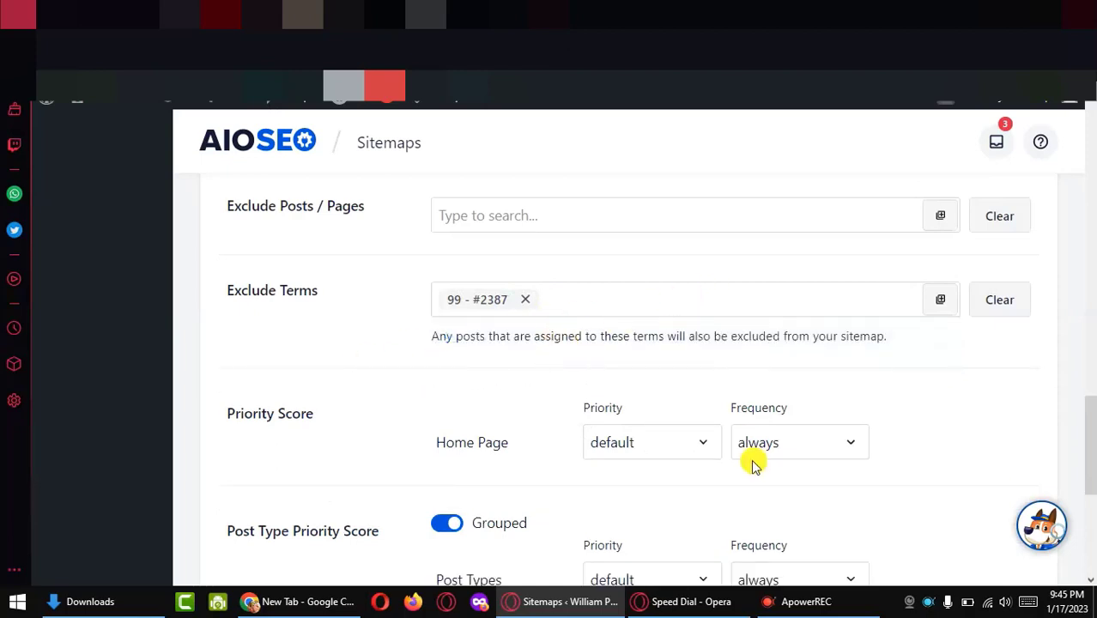
{"action": "scroll", "coordinate": [754, 461], "scroll_direction": "down", "scroll_amount": 5}
{"action": "left_click", "coordinate": [991, 472]}
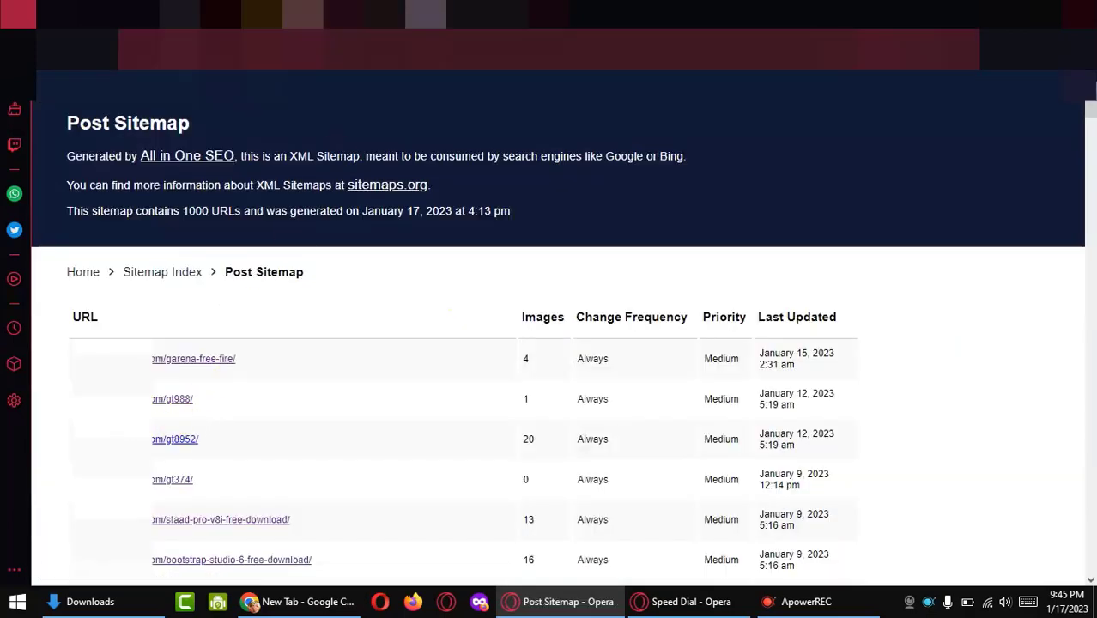
Reload the post sitemap and look through its URLs for posts from the excluded category
{"action": "left_click", "coordinate": [257, 14]}
{"action": "left_click", "coordinate": [429, 14]}
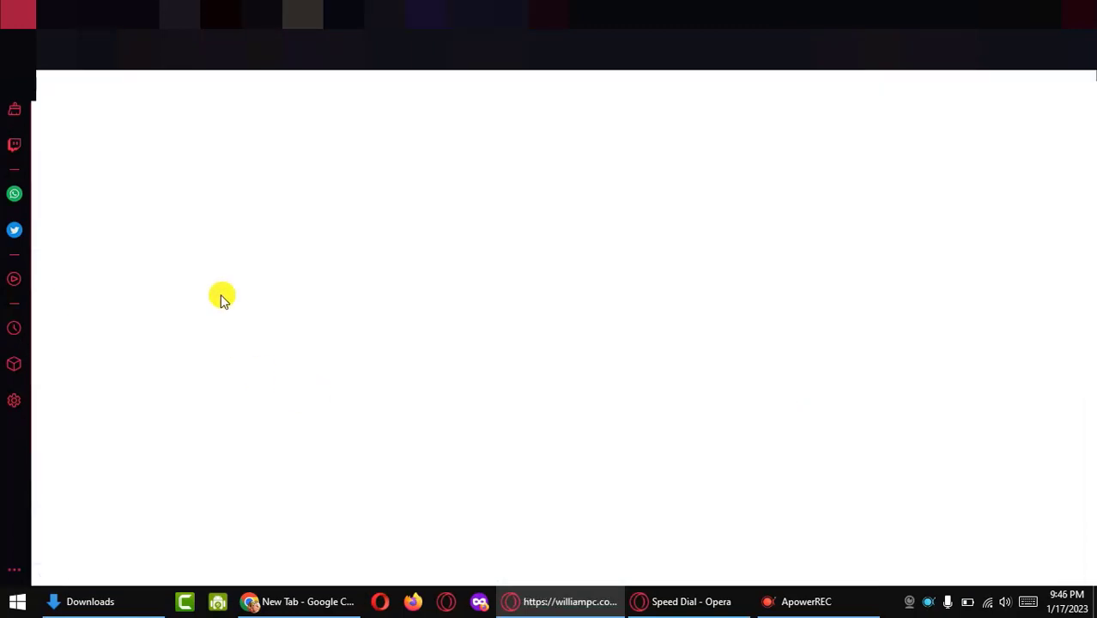
{"action": "left_click", "coordinate": [466, 50]}
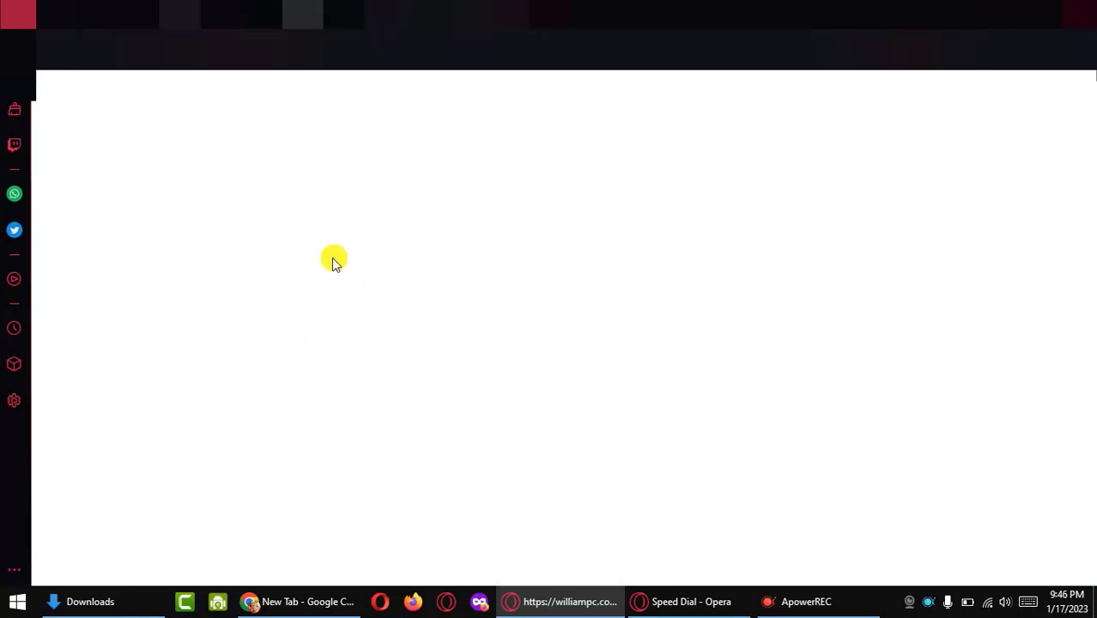
{"action": "scroll", "coordinate": [276, 362], "scroll_direction": "down", "scroll_amount": 2}
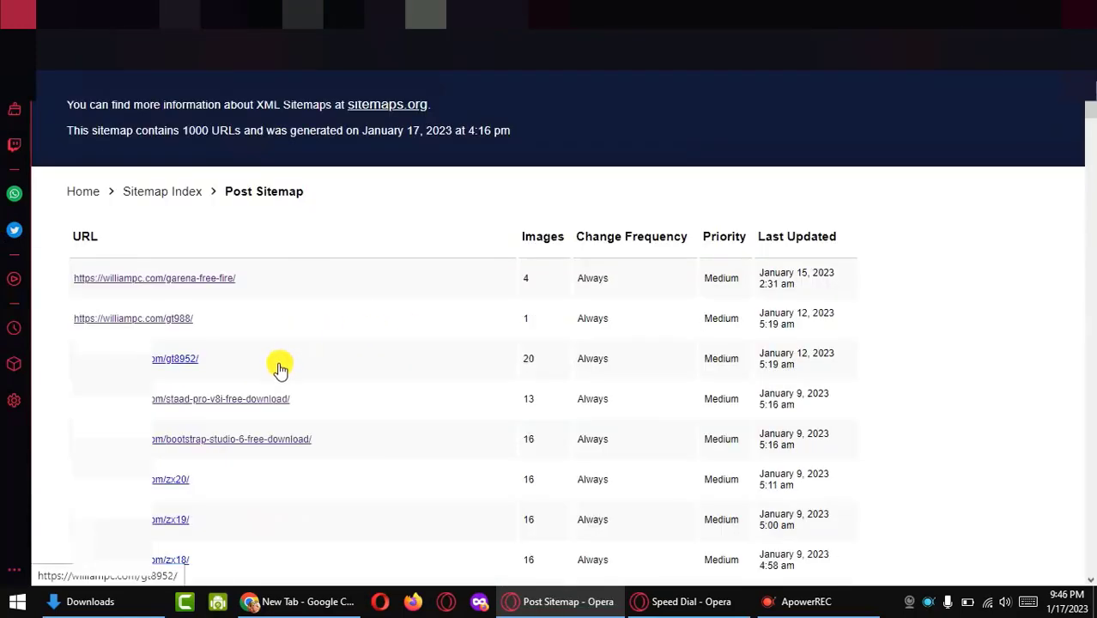
{"action": "scroll", "coordinate": [225, 343], "scroll_direction": "up", "scroll_amount": 2}
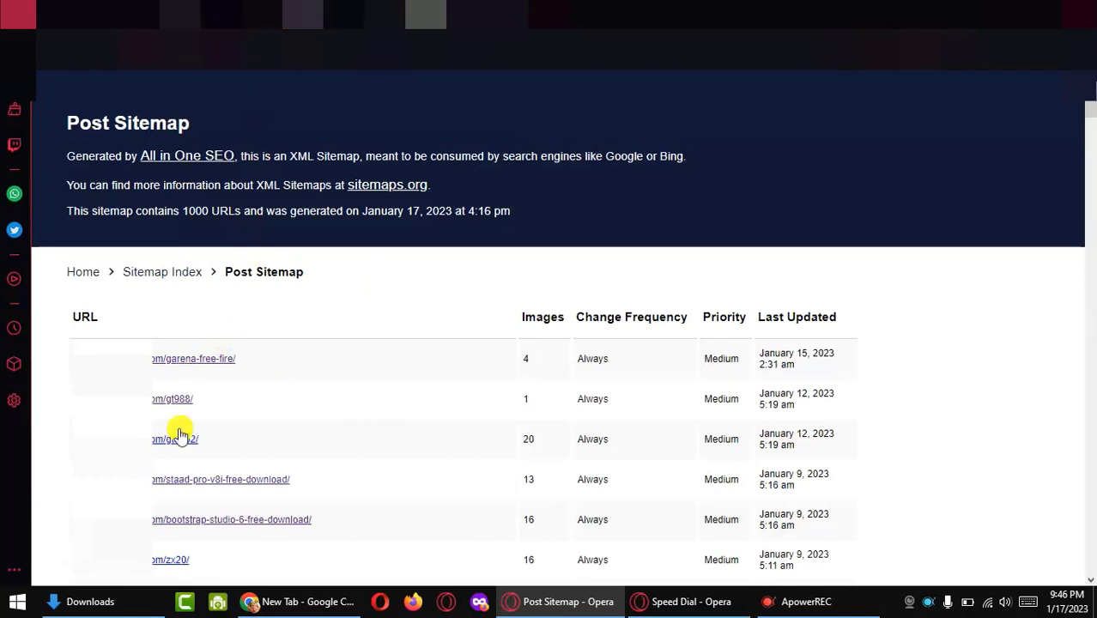
Reload the sitemap settings page and recheck the first URLs in the post sitemap
{"action": "left_click", "coordinate": [314, 14]}
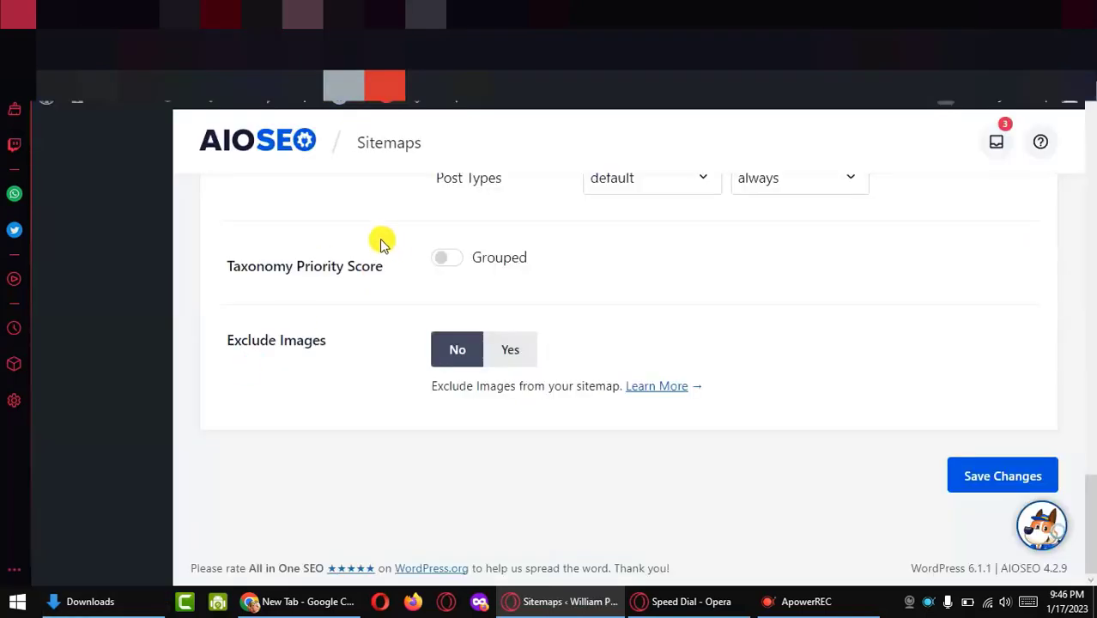
{"action": "mouse_move", "coordinate": [410, 103]}
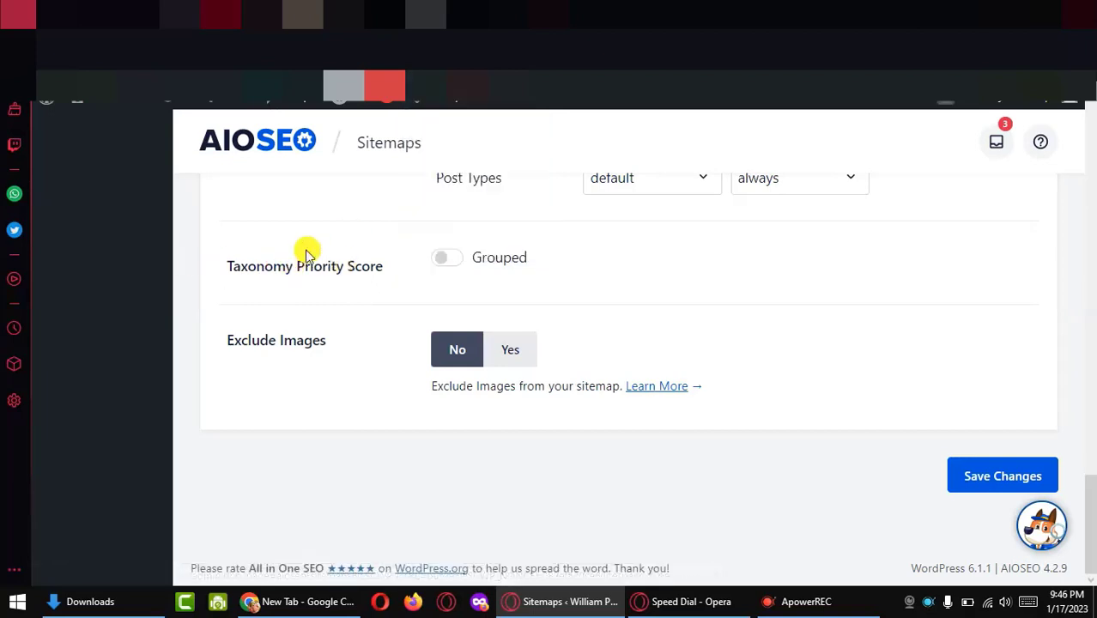
{"action": "left_click", "coordinate": [442, 104]}
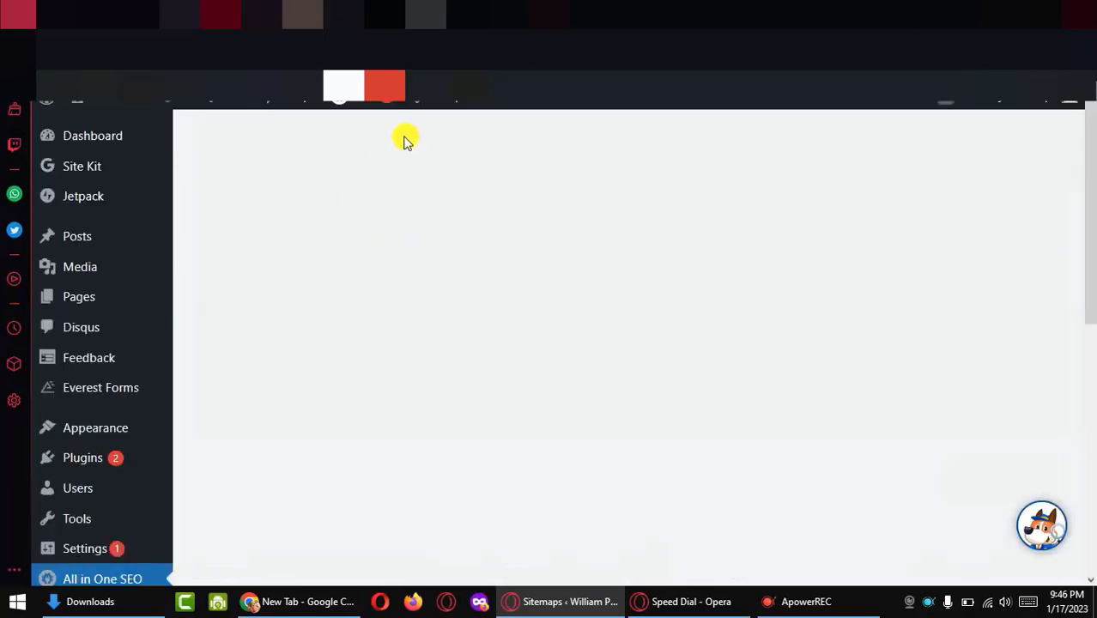
{"action": "scroll", "coordinate": [320, 344], "scroll_direction": "down", "scroll_amount": 1}
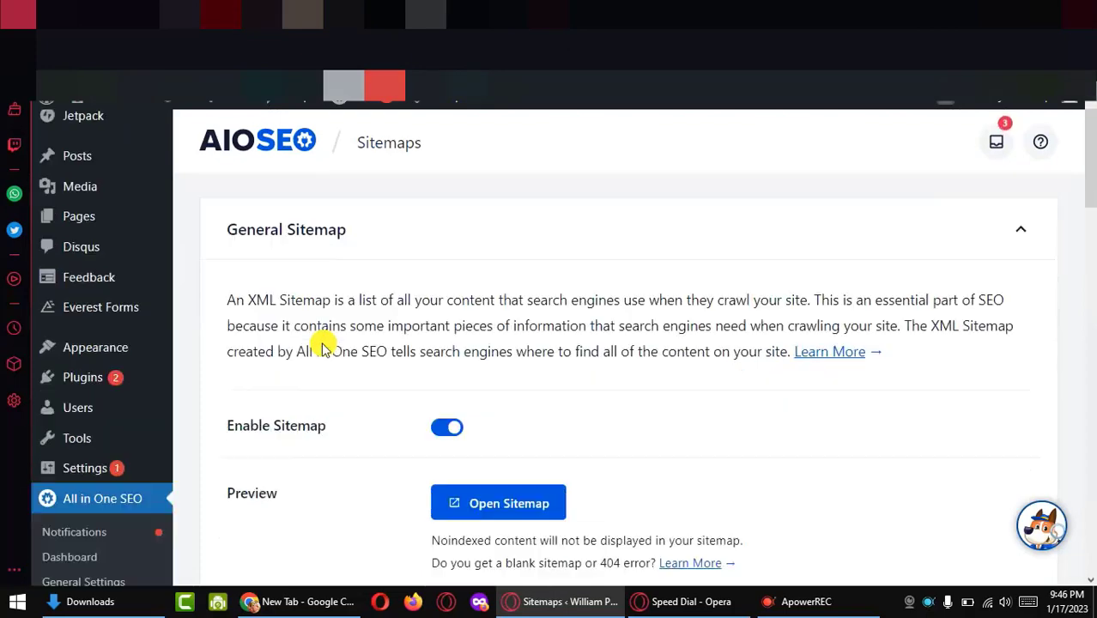
{"action": "left_click", "coordinate": [425, 15]}
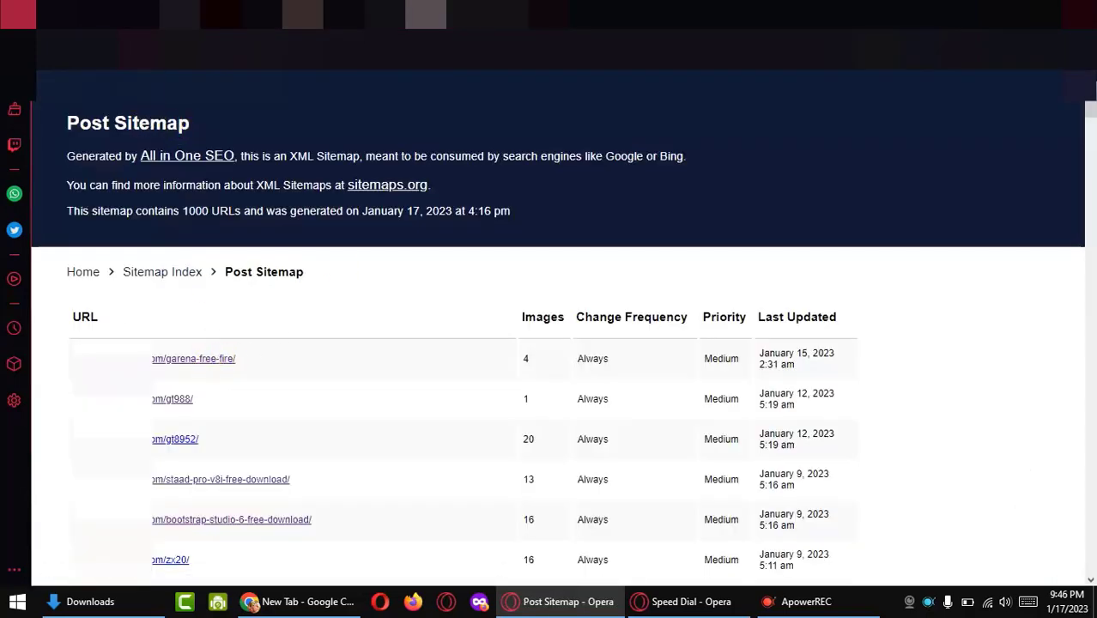
{"action": "left_click", "coordinate": [183, 407]}
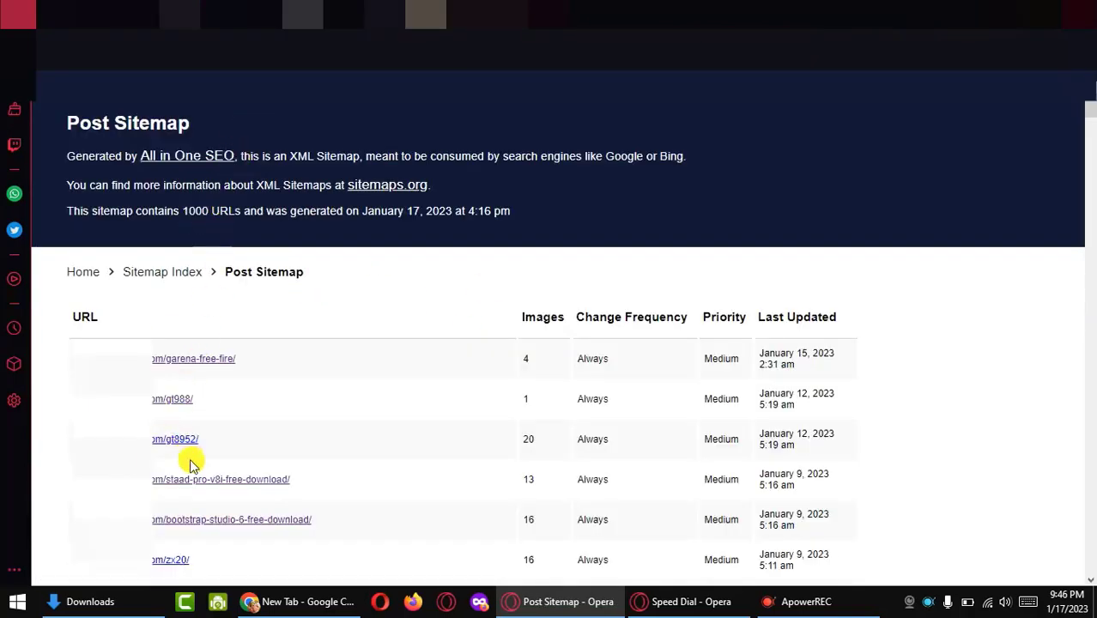
Check the excluded terms in the advanced sitemap settings and save the changes again
{"action": "left_click", "coordinate": [302, 15]}
{"action": "scroll", "coordinate": [424, 363], "scroll_direction": "down", "scroll_amount": 9}
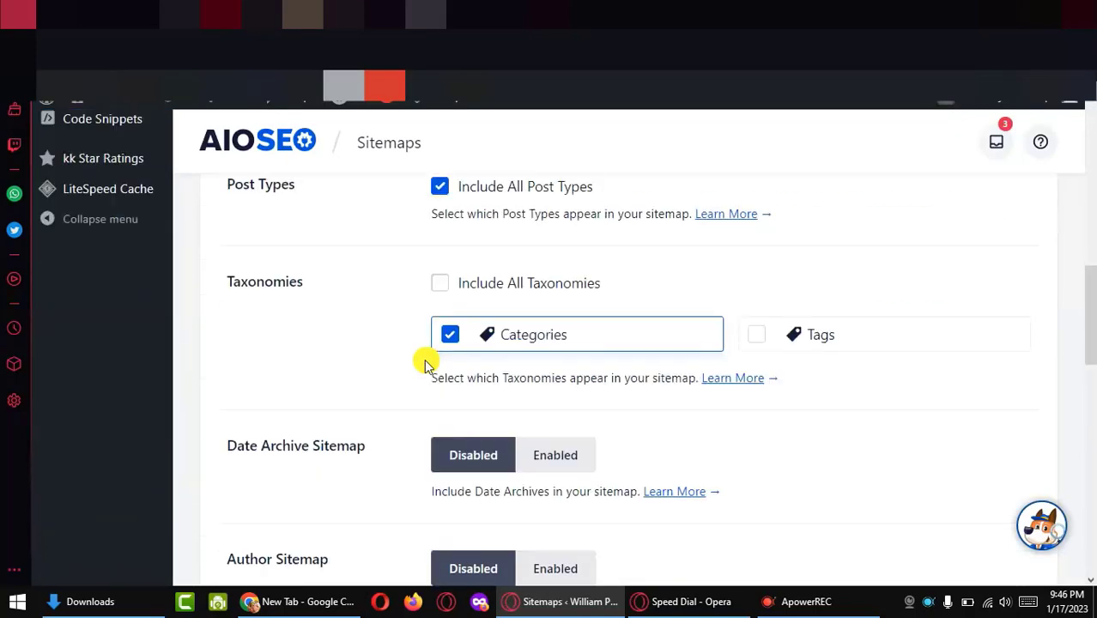
{"action": "scroll", "coordinate": [424, 363], "scroll_direction": "up", "scroll_amount": 3}
{"action": "scroll", "coordinate": [424, 363], "scroll_direction": "down", "scroll_amount": 6}
{"action": "scroll", "coordinate": [424, 363], "scroll_direction": "down", "scroll_amount": 5}
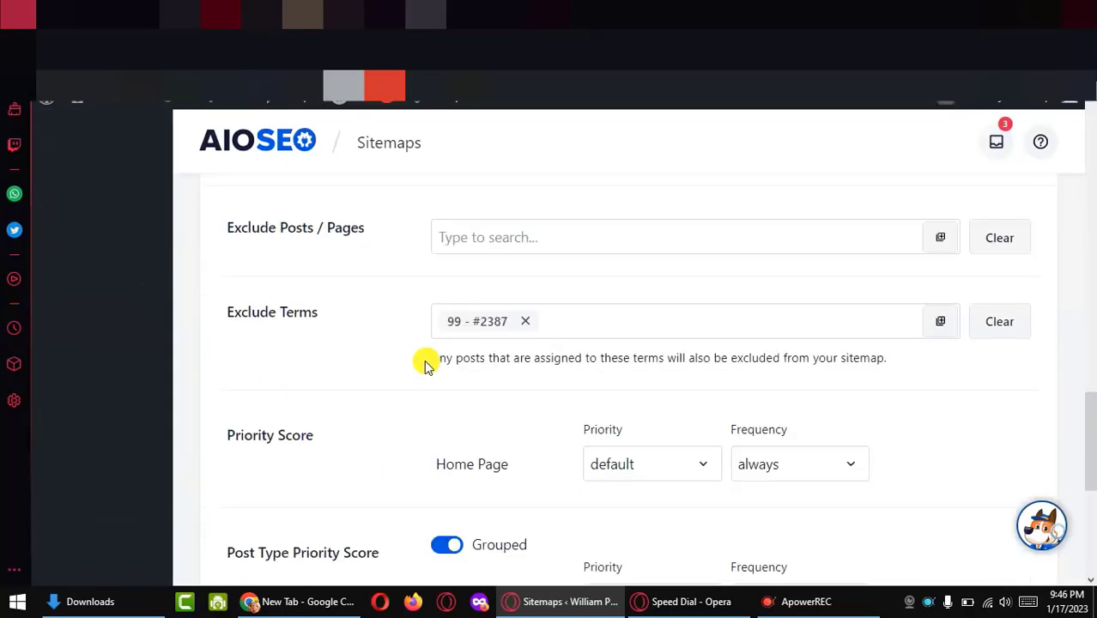
{"action": "scroll", "coordinate": [424, 363], "scroll_direction": "down", "scroll_amount": 5}
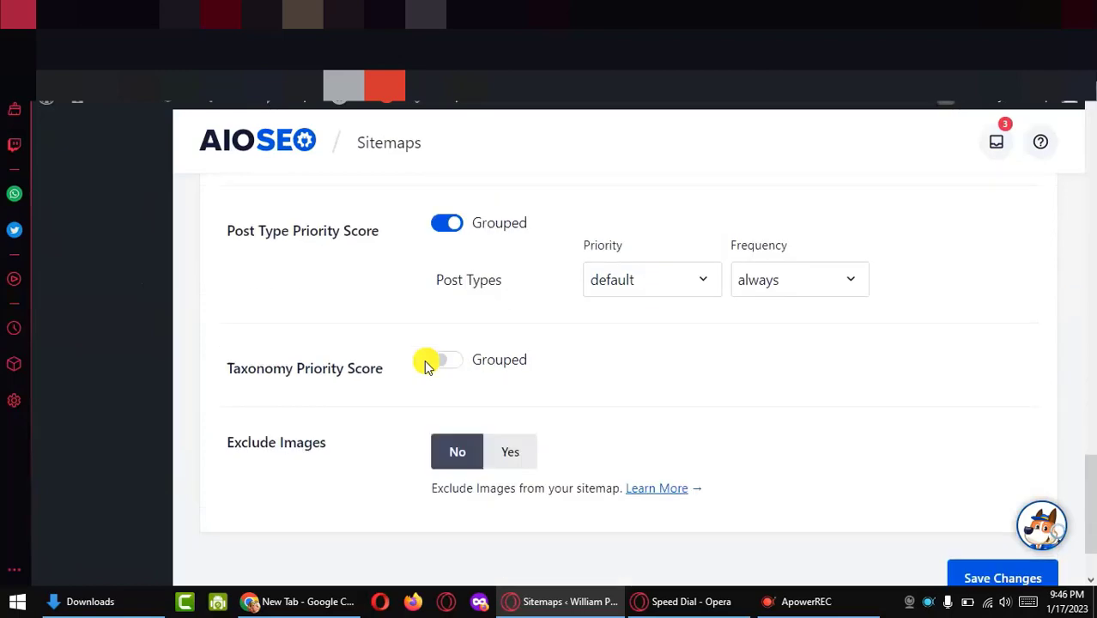
{"action": "left_click", "coordinate": [985, 496]}
{"action": "scroll", "coordinate": [532, 401], "scroll_direction": "up", "scroll_amount": 5}
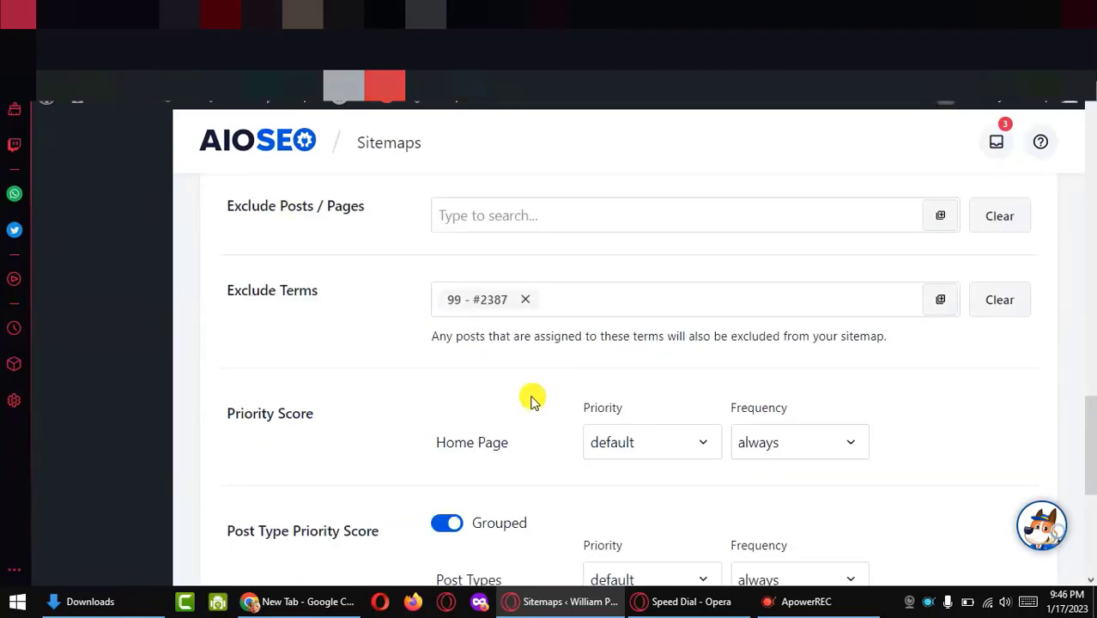
Compare the post sitemap's URLs with the sub-sitemaps and URL counts in the sitemap index
{"action": "left_click", "coordinate": [446, 14]}
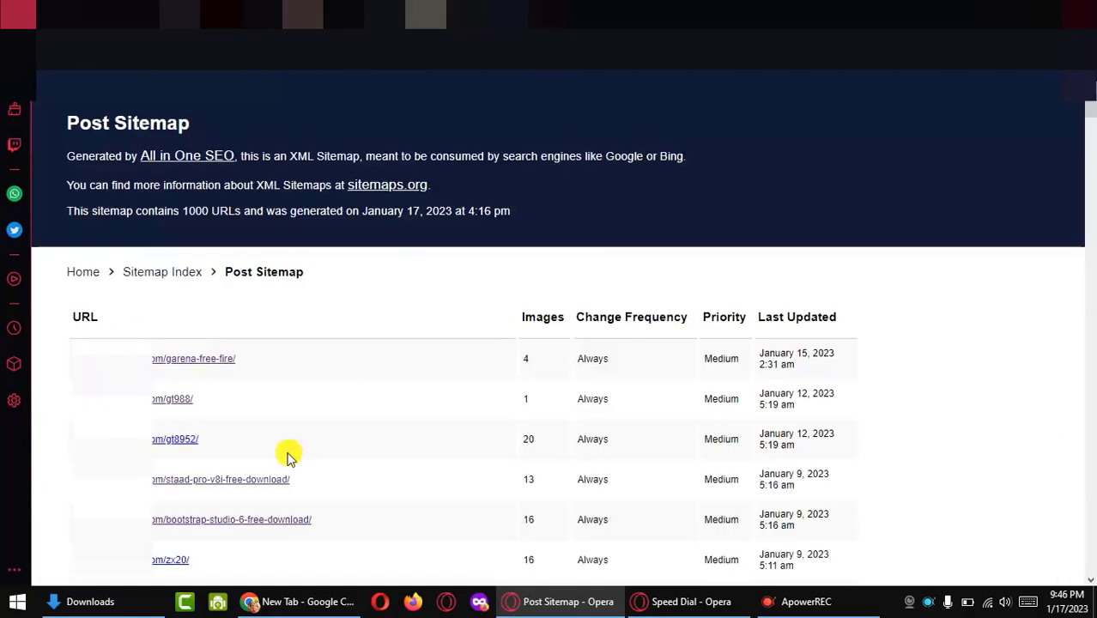
{"action": "left_click", "coordinate": [57, 48]}
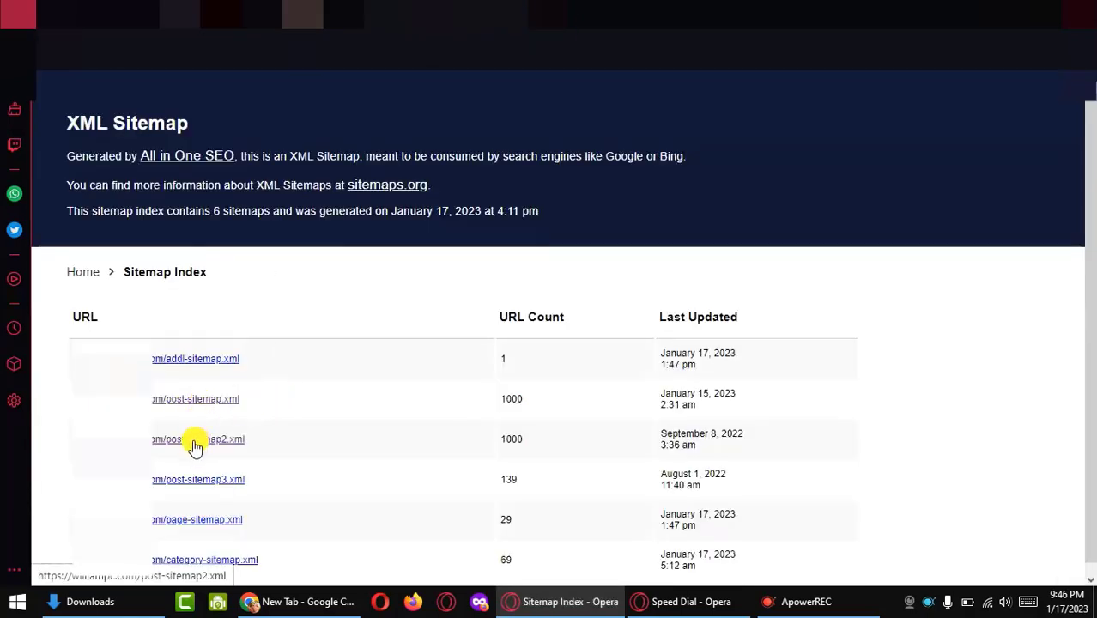
{"action": "left_click", "coordinate": [355, 443]}
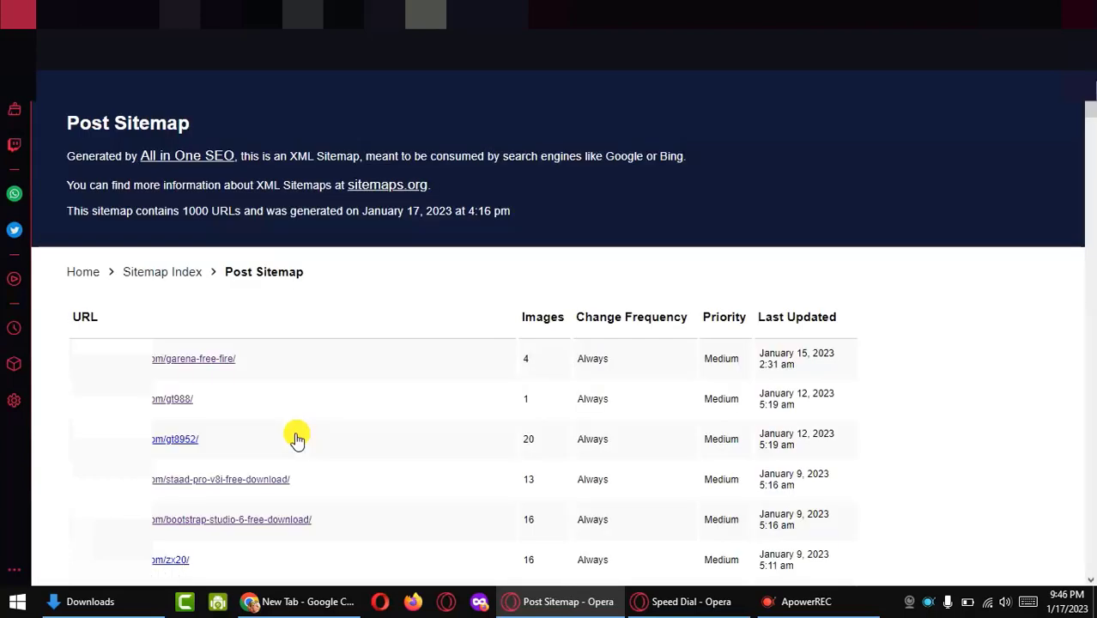
{"action": "left_click", "coordinate": [57, 50]}
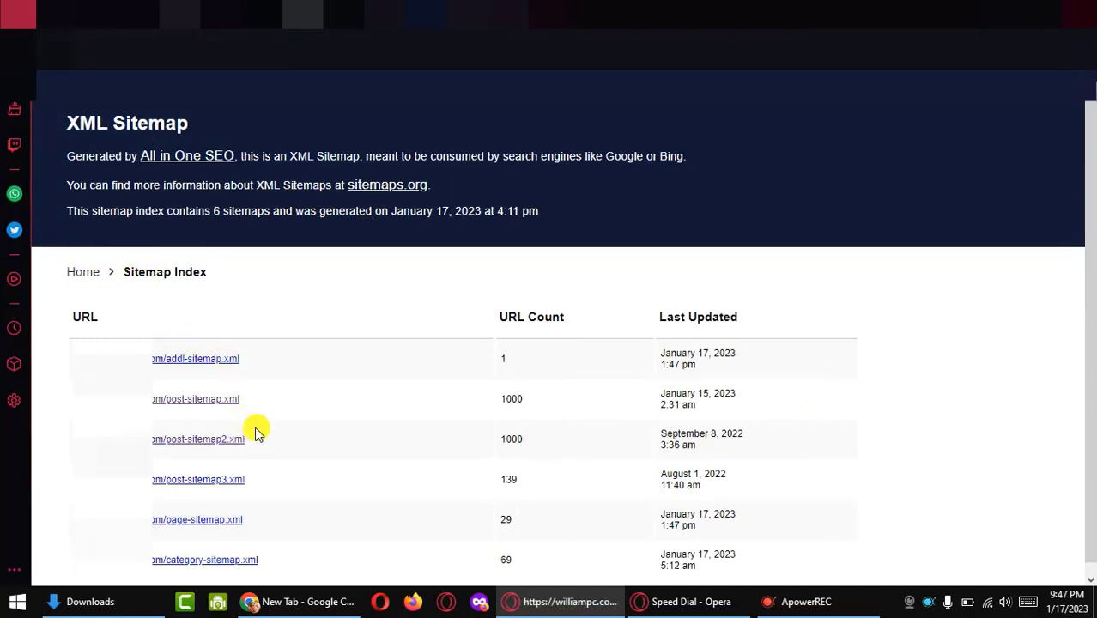
{"action": "scroll", "coordinate": [257, 432], "scroll_direction": "down", "scroll_amount": 2}
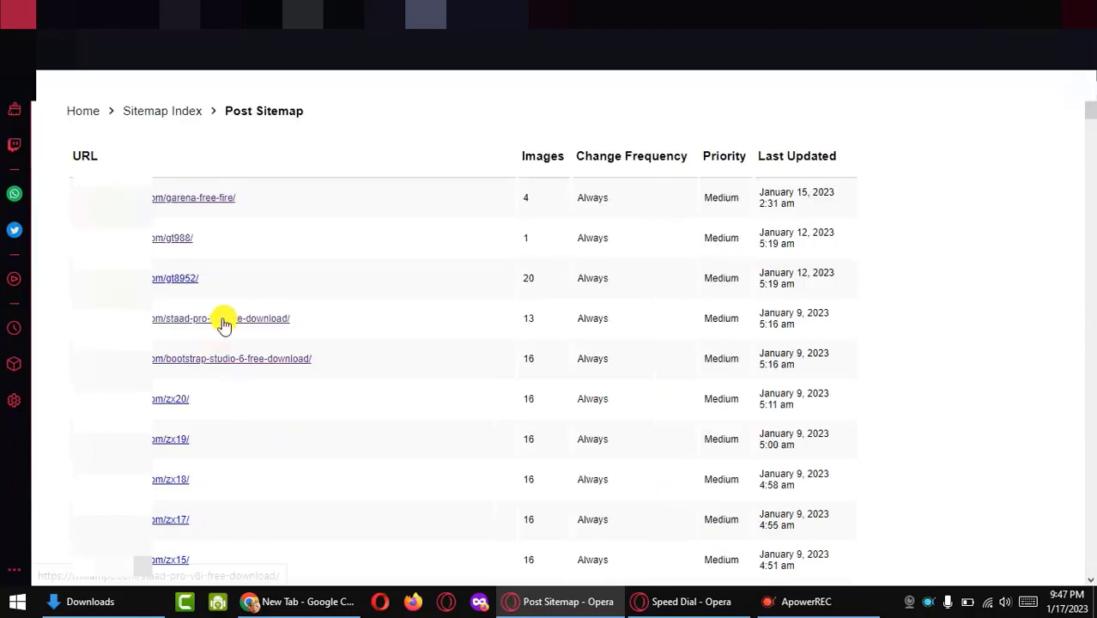
{"action": "scroll", "coordinate": [196, 302], "scroll_direction": "up", "scroll_amount": 2}
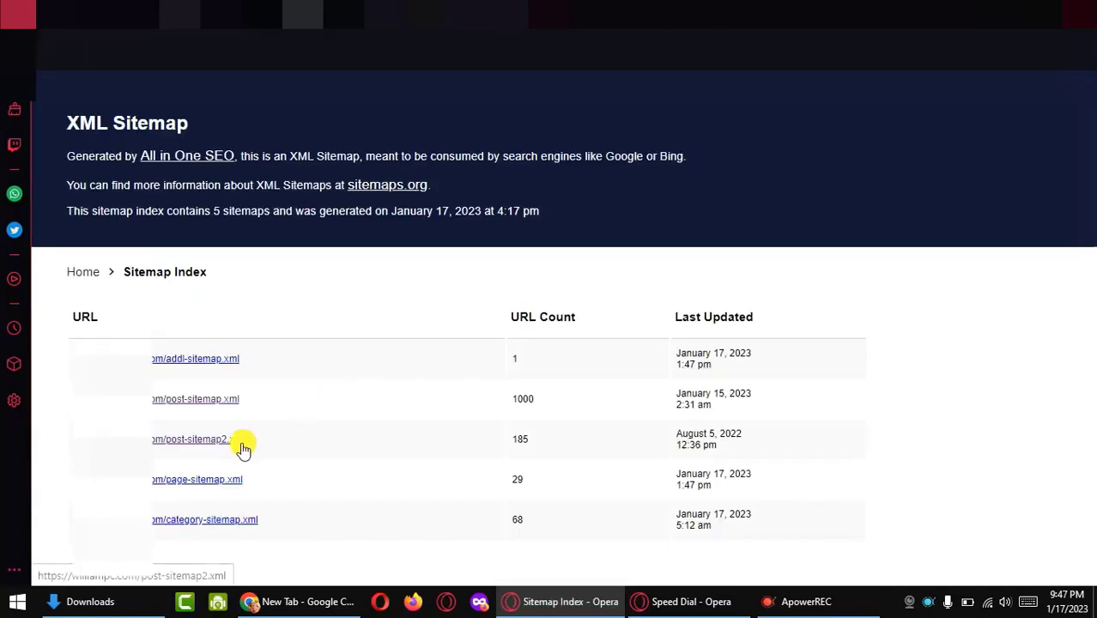
Open post-sitemap2.xml from the sitemap index, go back to the index and open post-sitemap.xml
{"action": "left_click", "coordinate": [211, 443]}
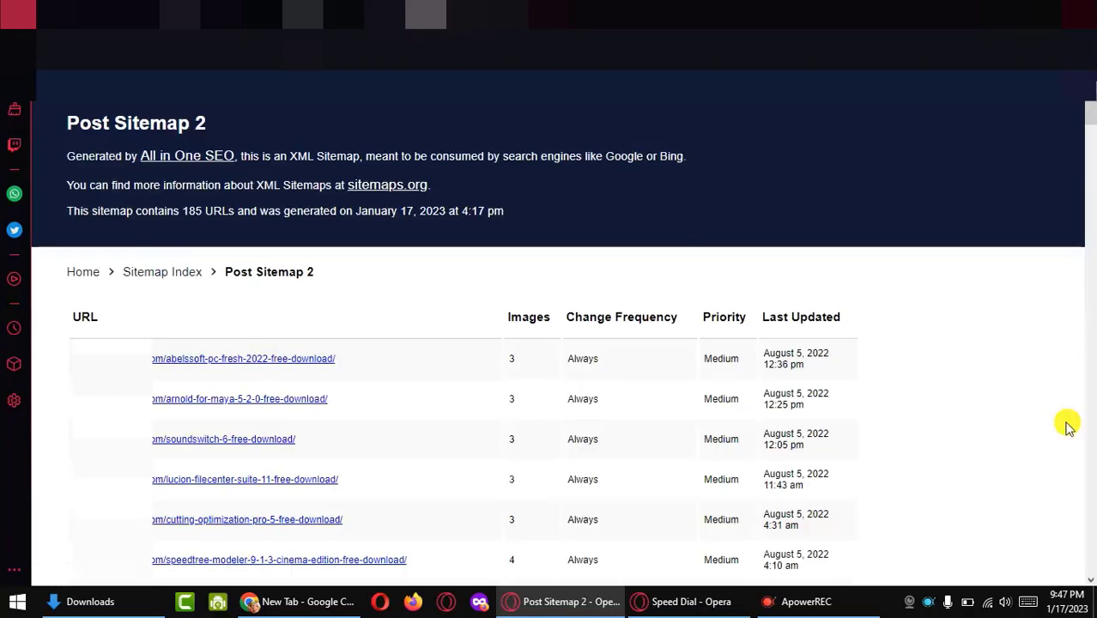
{"action": "left_click", "coordinate": [55, 49]}
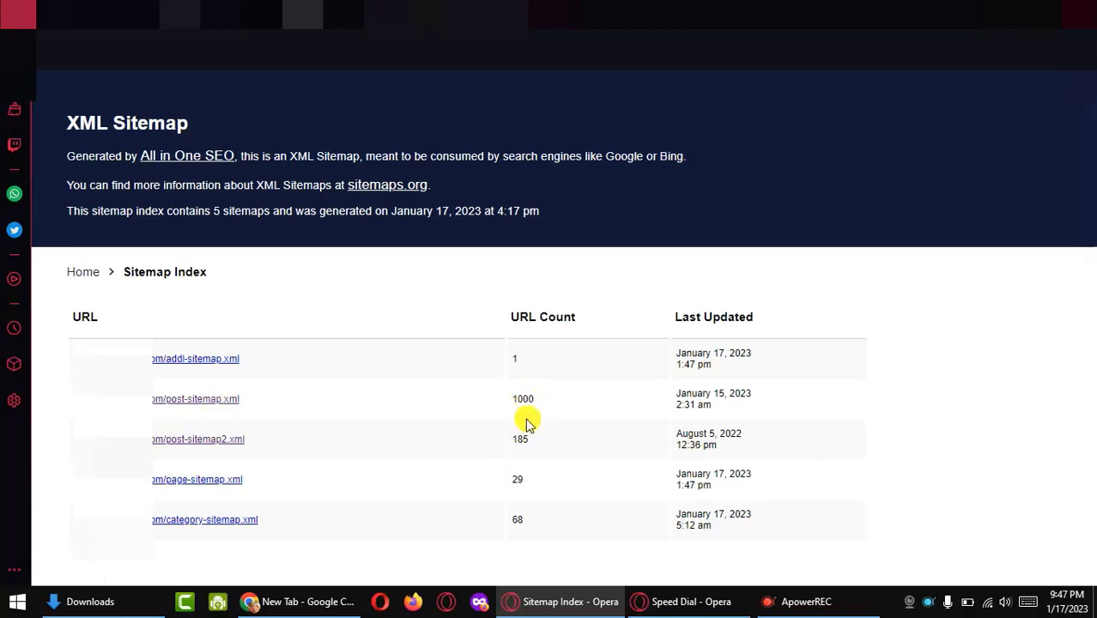
{"action": "left_click", "coordinate": [178, 404]}
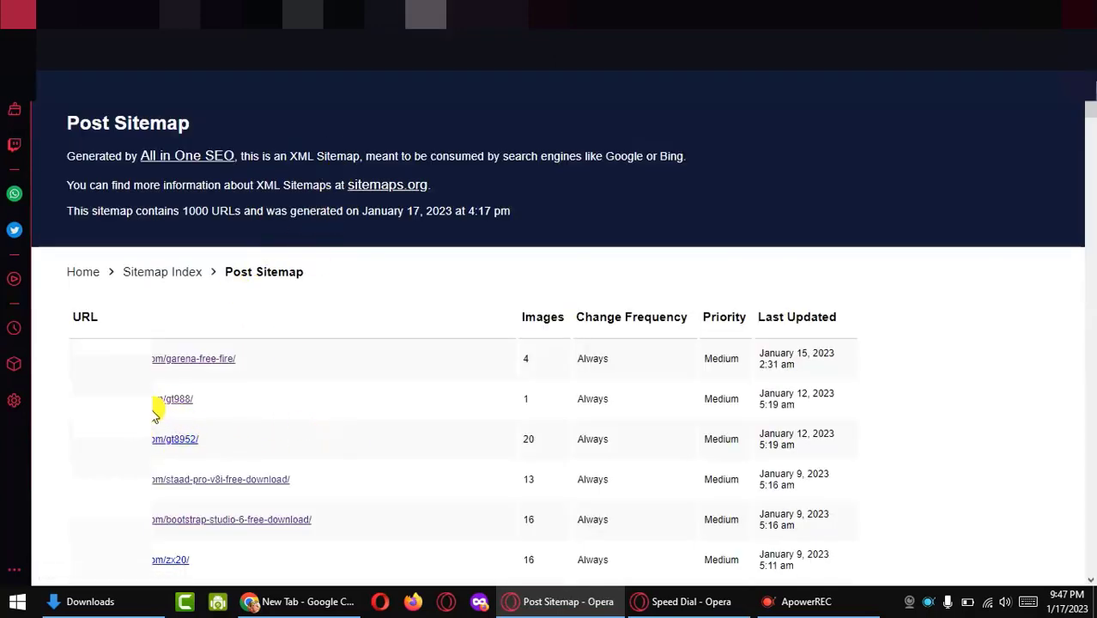
Search the excludable terms for "download" and add the Download category to the excluded terms
{"action": "left_click", "coordinate": [302, 15]}
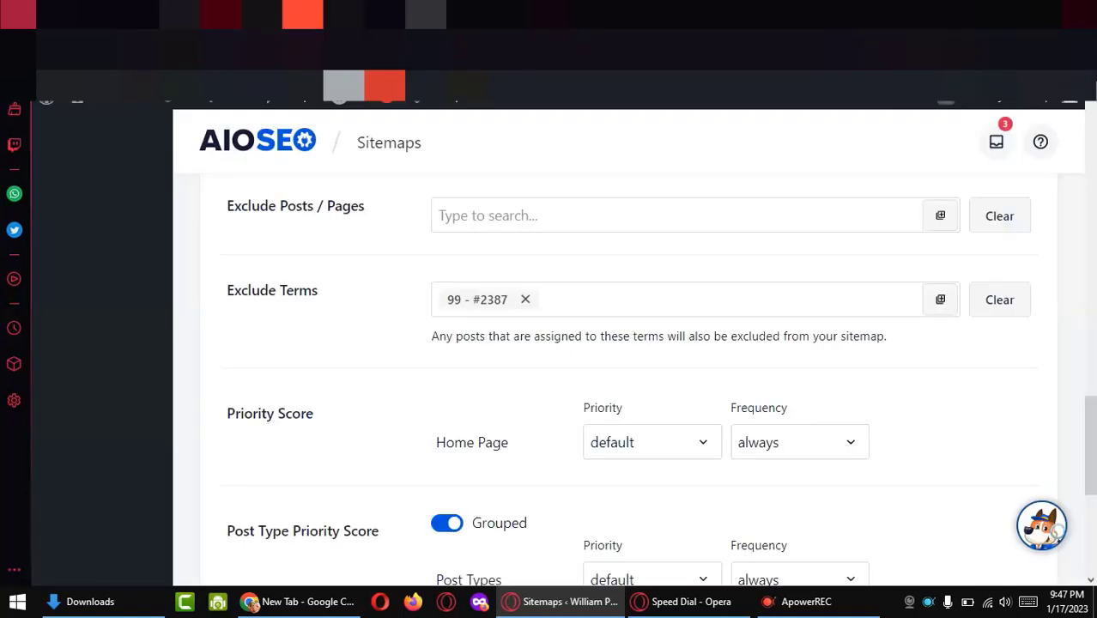
{"action": "left_click", "coordinate": [558, 305]}
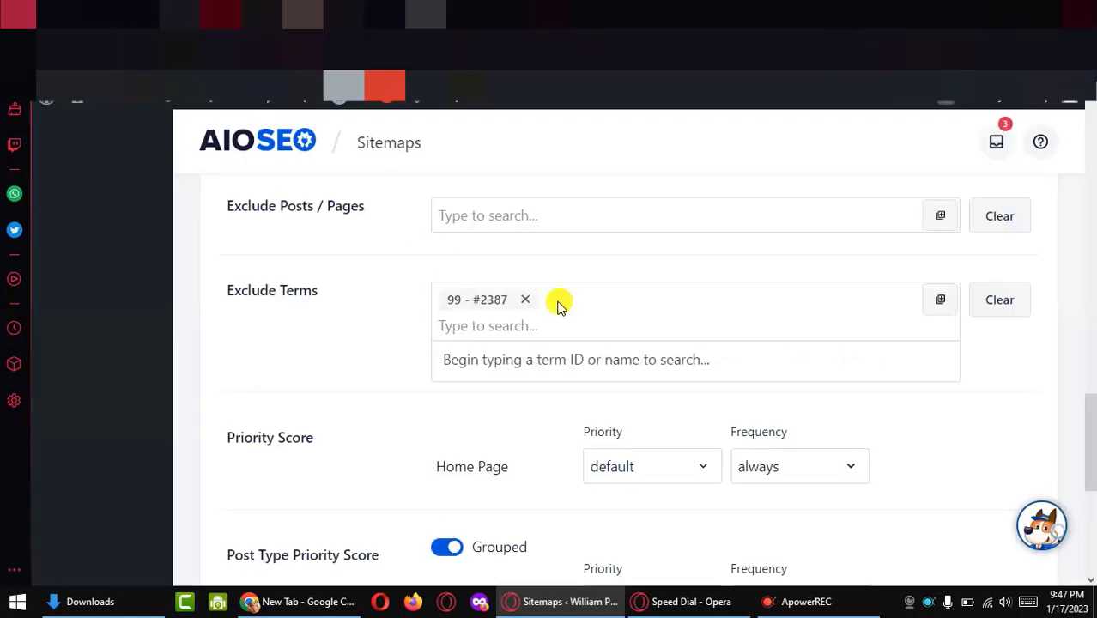
{"action": "type", "text": "oownlo"}
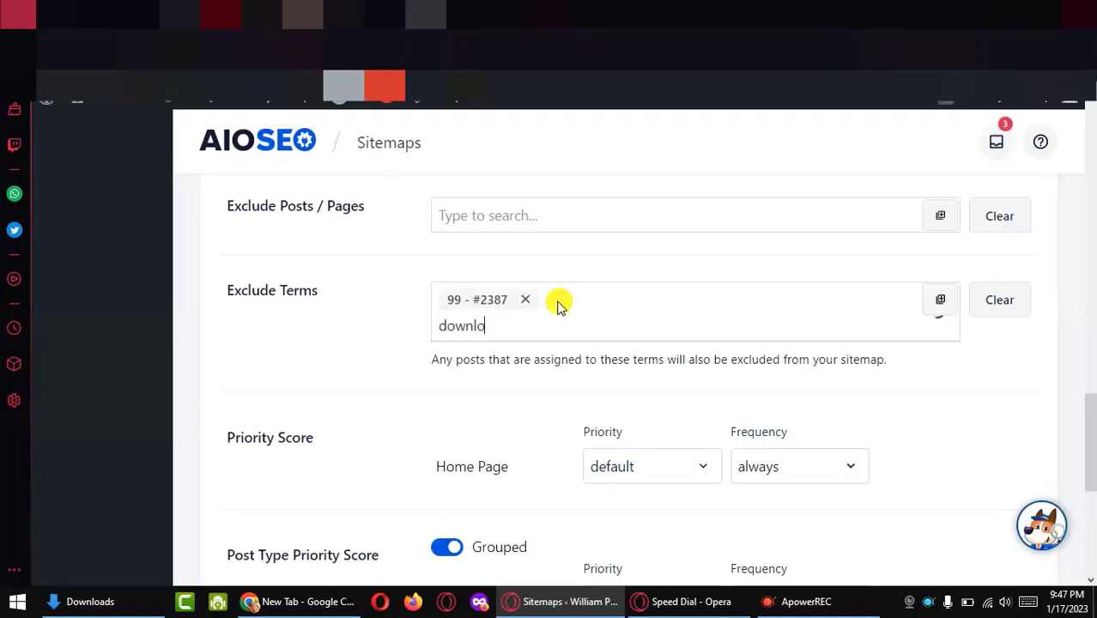
{"action": "type", "text": "ad"}
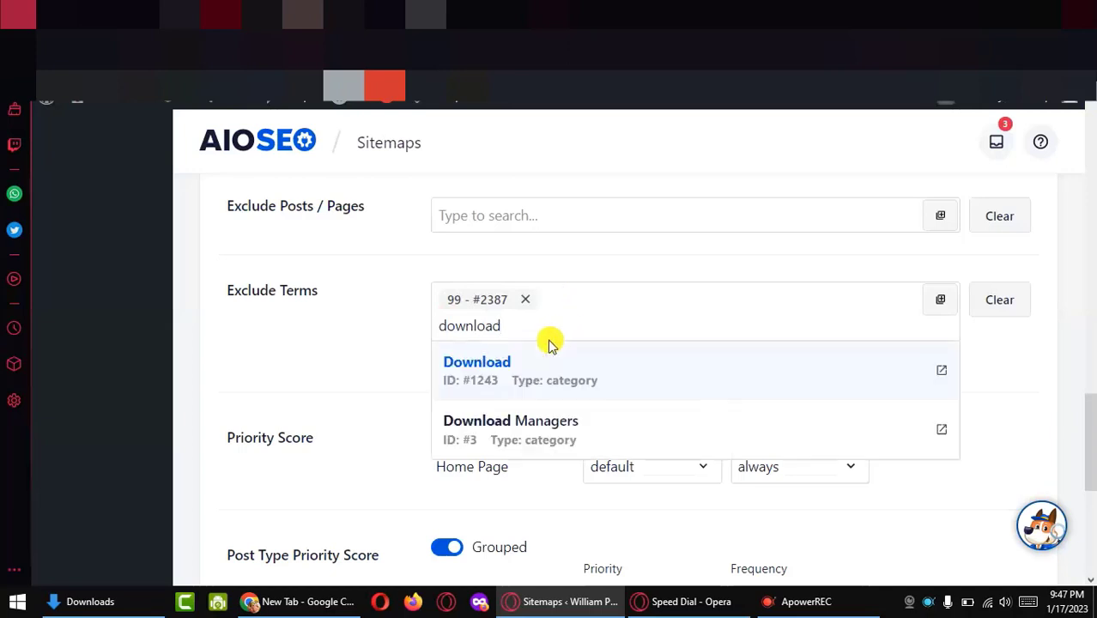
{"action": "left_click", "coordinate": [491, 379]}
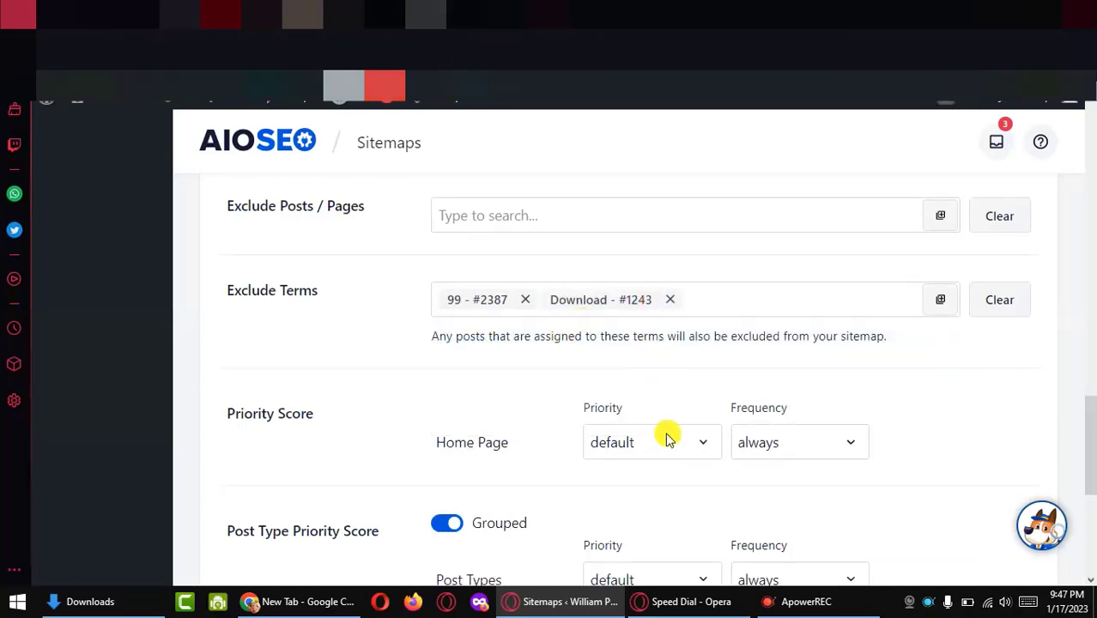
Save the sitemap settings and reload the settings page
{"action": "scroll", "coordinate": [670, 438], "scroll_direction": "down", "scroll_amount": 5}
{"action": "left_click", "coordinate": [992, 477]}
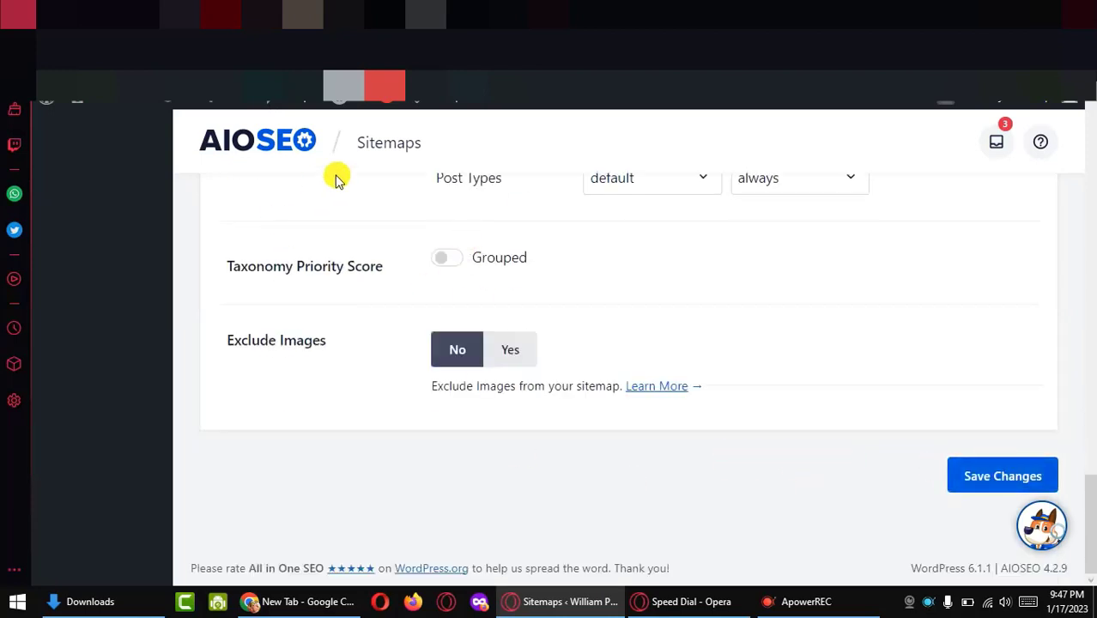
{"action": "mouse_move", "coordinate": [419, 98]}
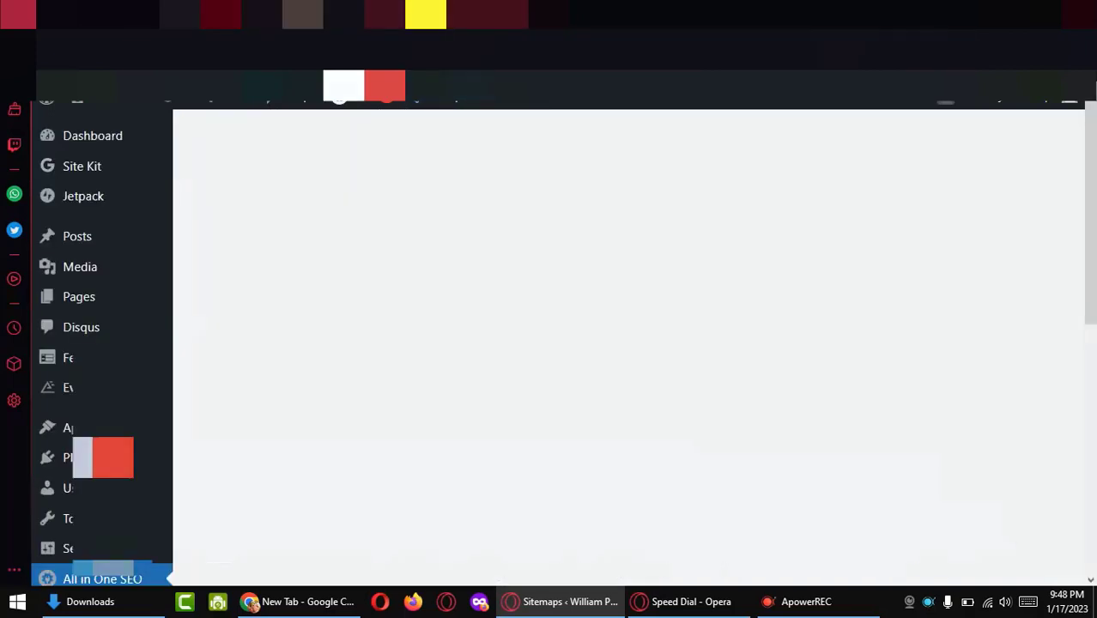
Reach the refreshed post sitemap through the sitemap index and look through its URLs for posts from the excluded categories
{"action": "left_click", "coordinate": [426, 14]}
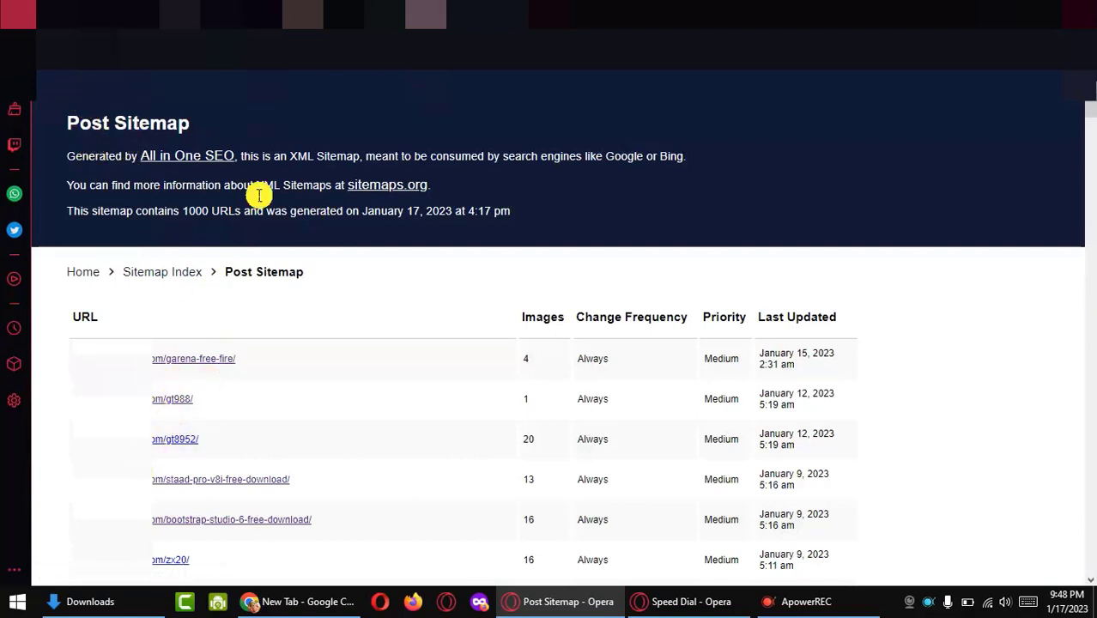
{"action": "left_click", "coordinate": [174, 273]}
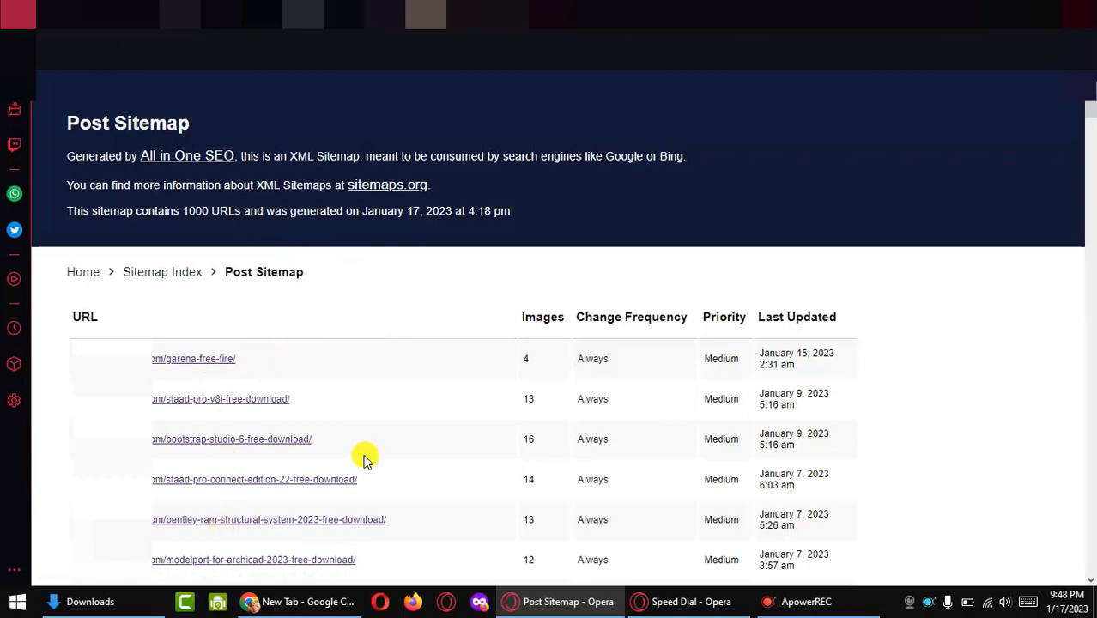
{"action": "scroll", "coordinate": [362, 455], "scroll_direction": "down", "scroll_amount": 3}
{"action": "scroll", "coordinate": [273, 451], "scroll_direction": "down", "scroll_amount": 3}
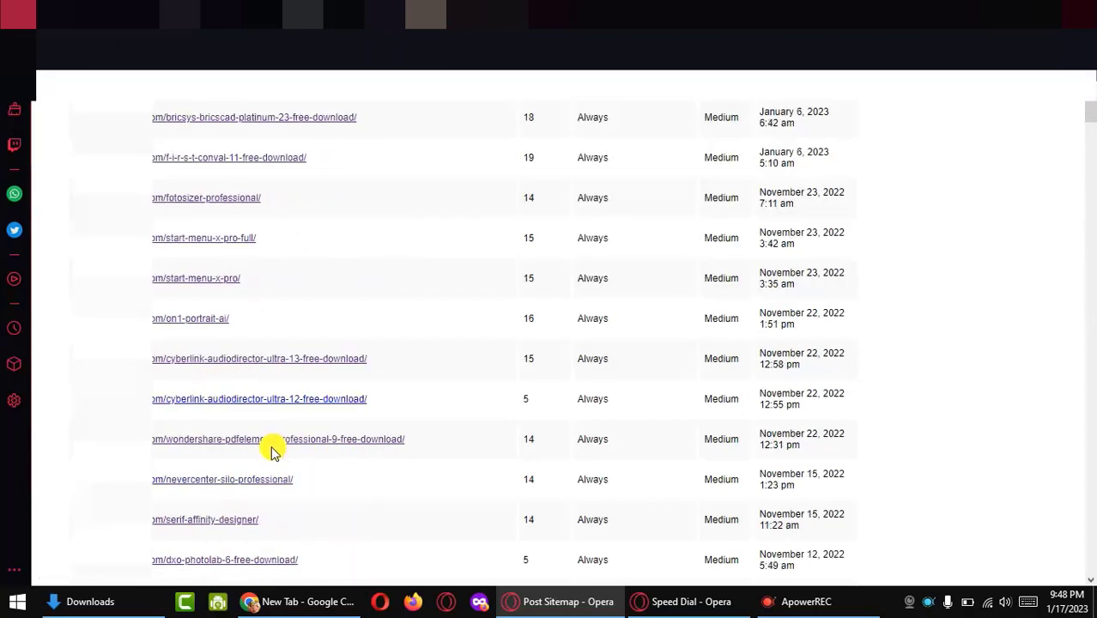
{"action": "scroll", "coordinate": [273, 451], "scroll_direction": "down", "scroll_amount": 3}
{"action": "scroll", "coordinate": [273, 448], "scroll_direction": "up", "scroll_amount": 9}
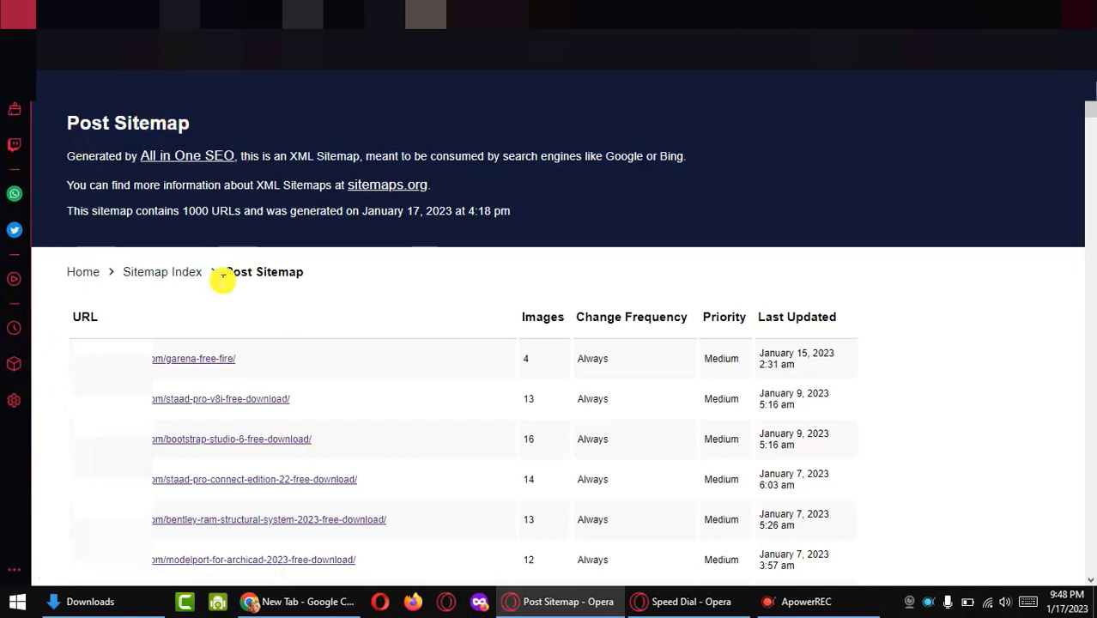
Review the general sitemap settings from the preview section through taxonomies and excluded terms to the image exclusion option
{"action": "left_click", "coordinate": [314, 15]}
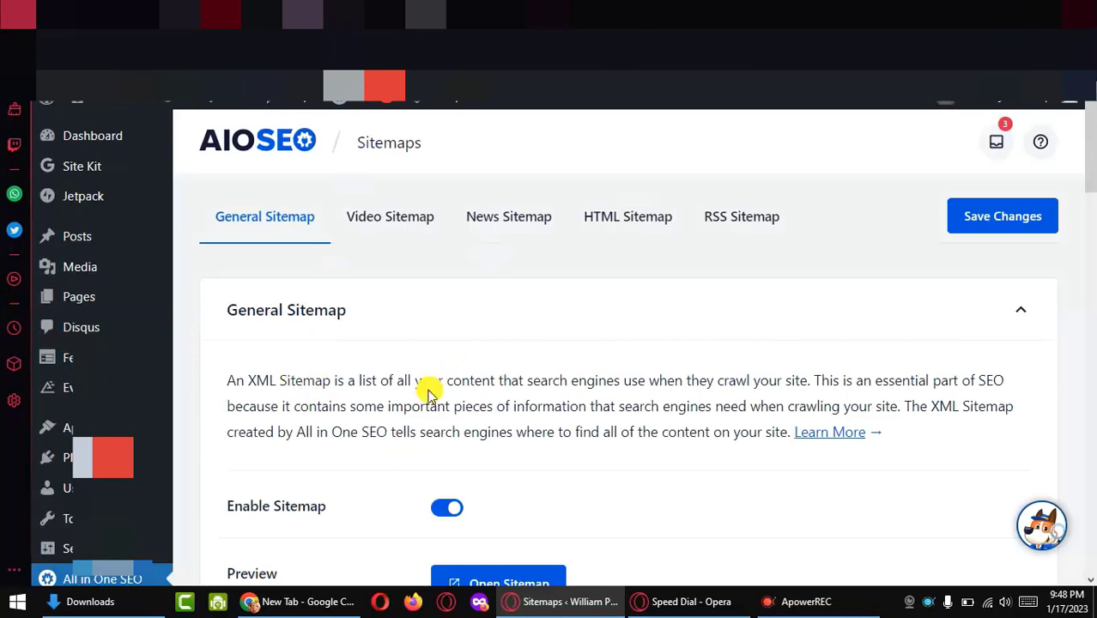
{"action": "scroll", "coordinate": [543, 309], "scroll_direction": "down", "scroll_amount": 6}
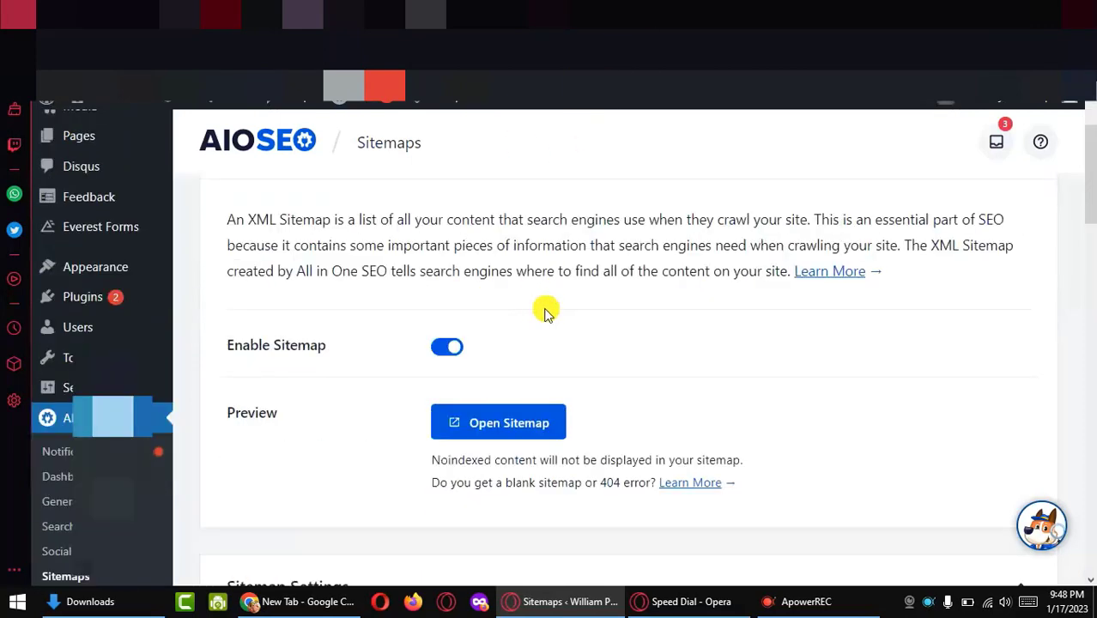
{"action": "scroll", "coordinate": [384, 299], "scroll_direction": "up", "scroll_amount": 3}
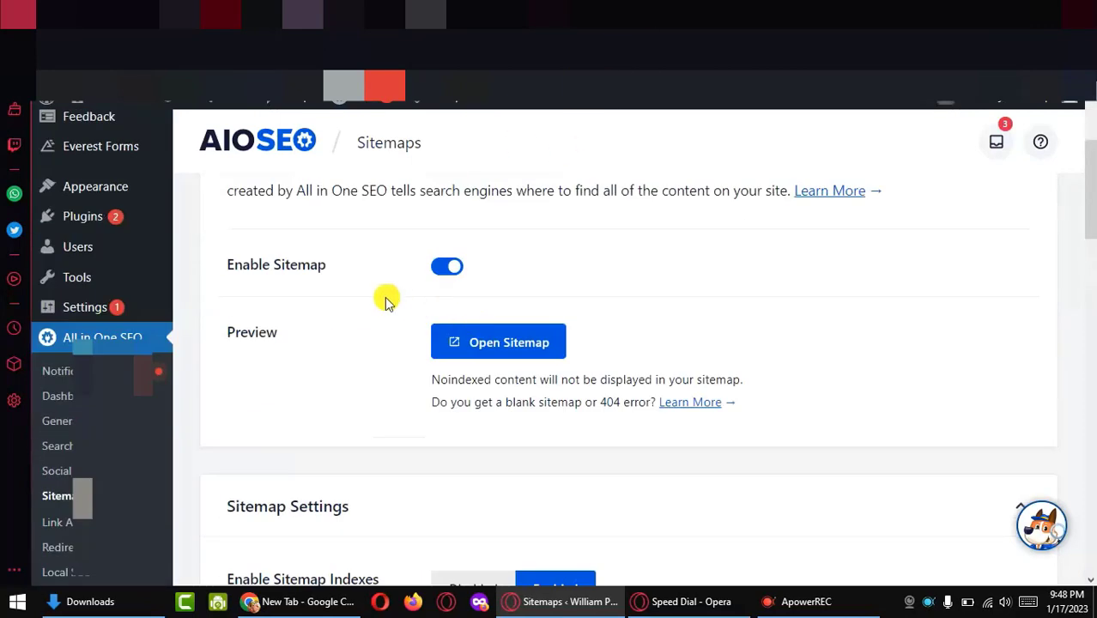
{"action": "scroll", "coordinate": [514, 402], "scroll_direction": "down", "scroll_amount": 4}
{"action": "scroll", "coordinate": [514, 402], "scroll_direction": "down", "scroll_amount": 5}
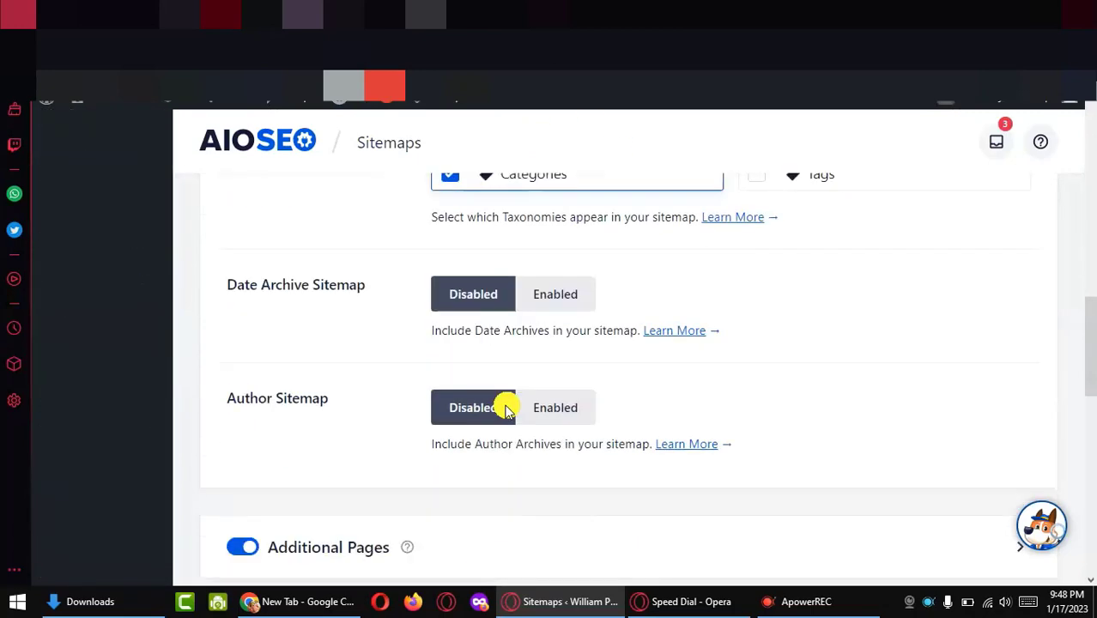
{"action": "scroll", "coordinate": [505, 409], "scroll_direction": "up", "scroll_amount": 2}
{"action": "scroll", "coordinate": [504, 409], "scroll_direction": "down", "scroll_amount": 4}
{"action": "scroll", "coordinate": [505, 410], "scroll_direction": "down", "scroll_amount": 4}
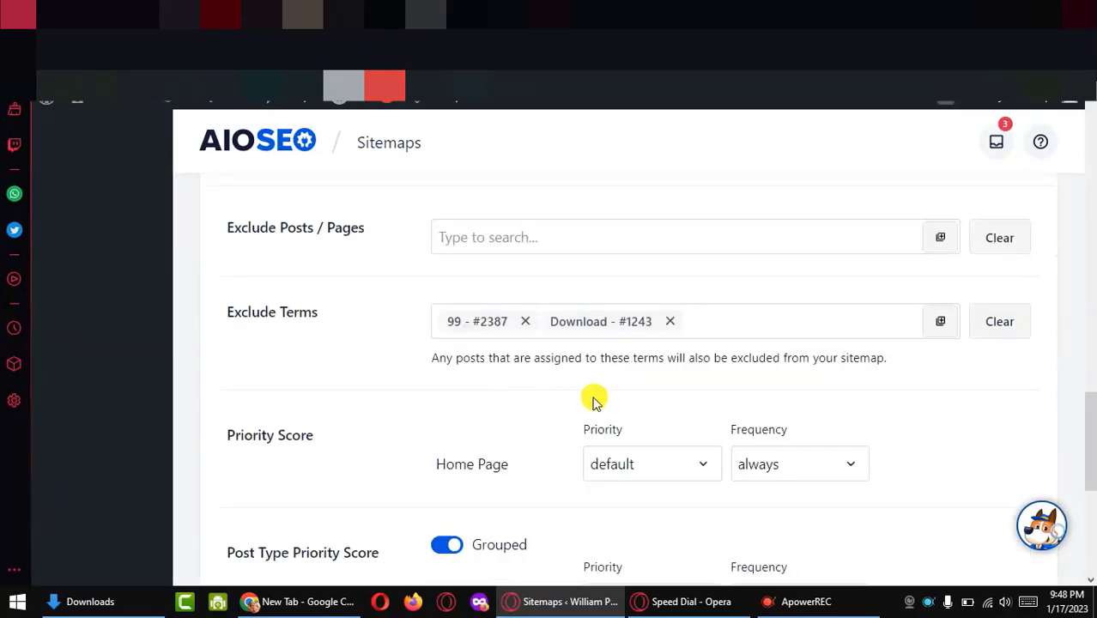
{"action": "scroll", "coordinate": [737, 322], "scroll_direction": "down", "scroll_amount": 2}
{"action": "scroll", "coordinate": [737, 326], "scroll_direction": "down", "scroll_amount": 3}
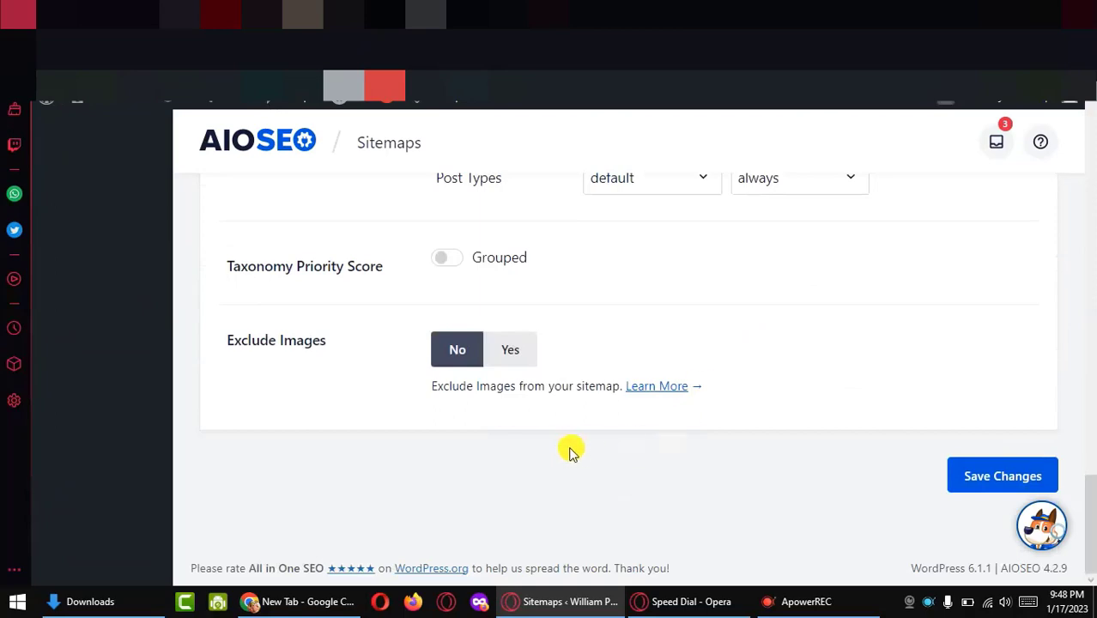